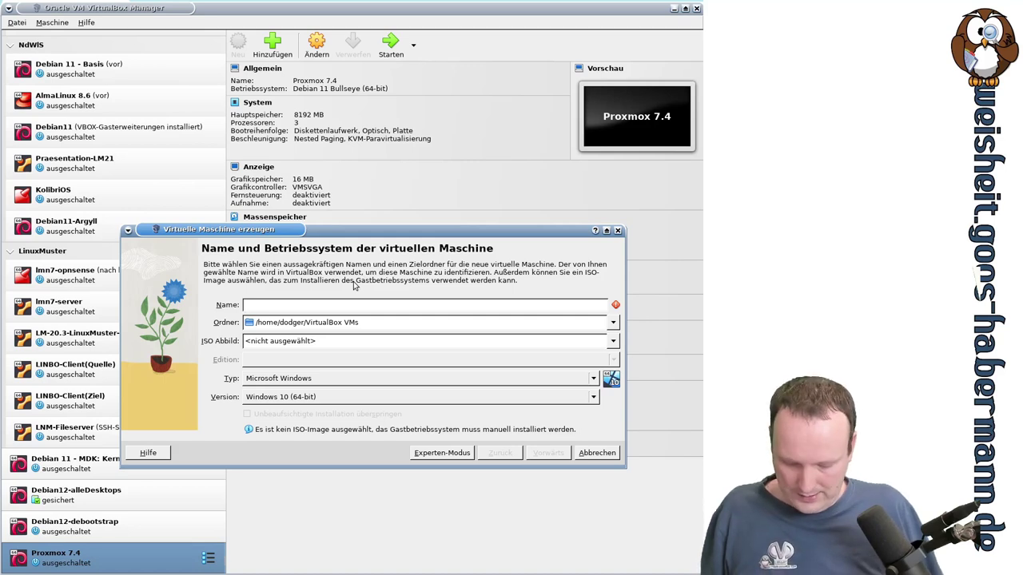
Enter 'Debian12-Linux_begreifen' as the machine name, keeping type Linux and version Debian (64-bit).
text(Debian)
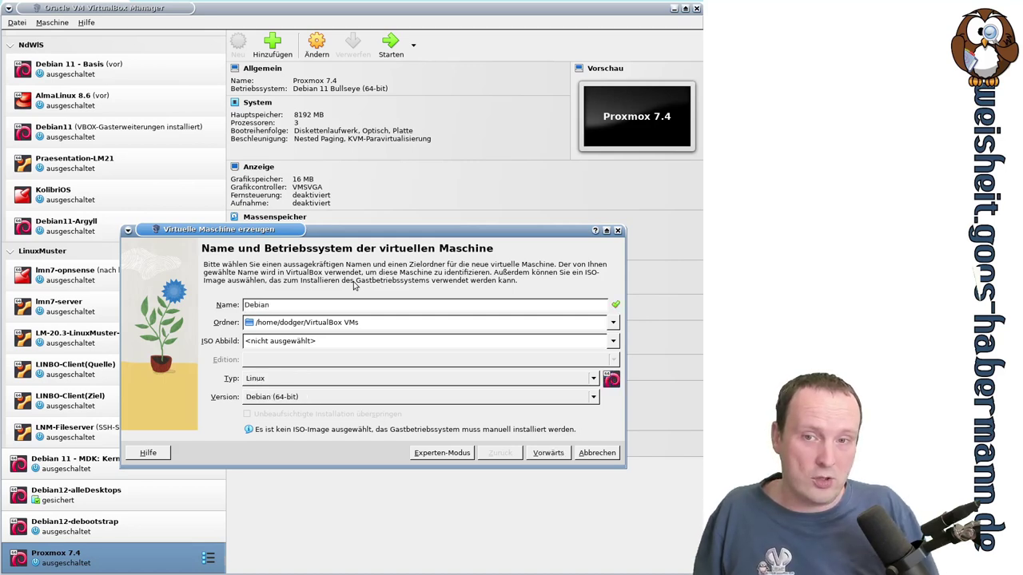
text(12)
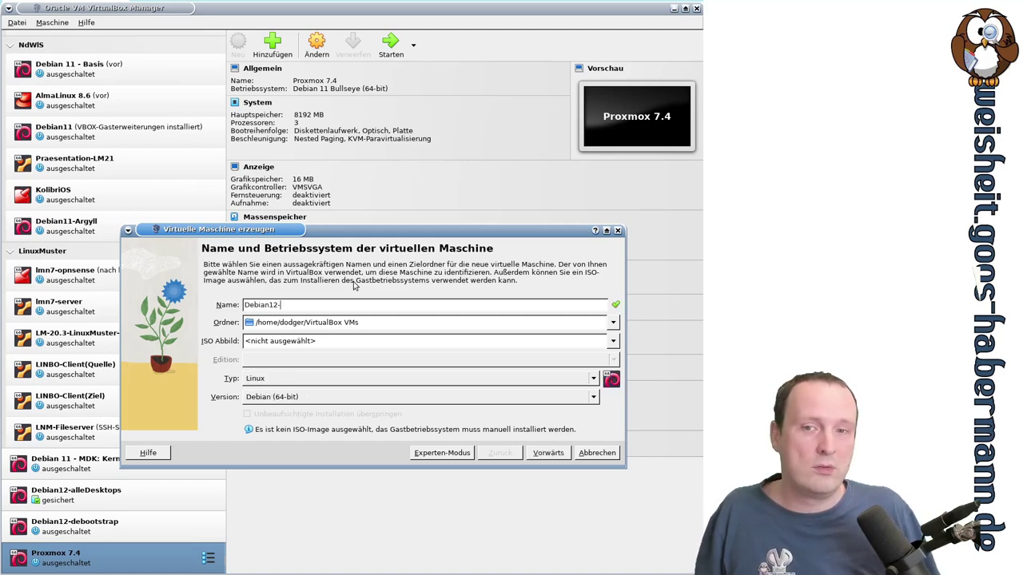
text(-L)
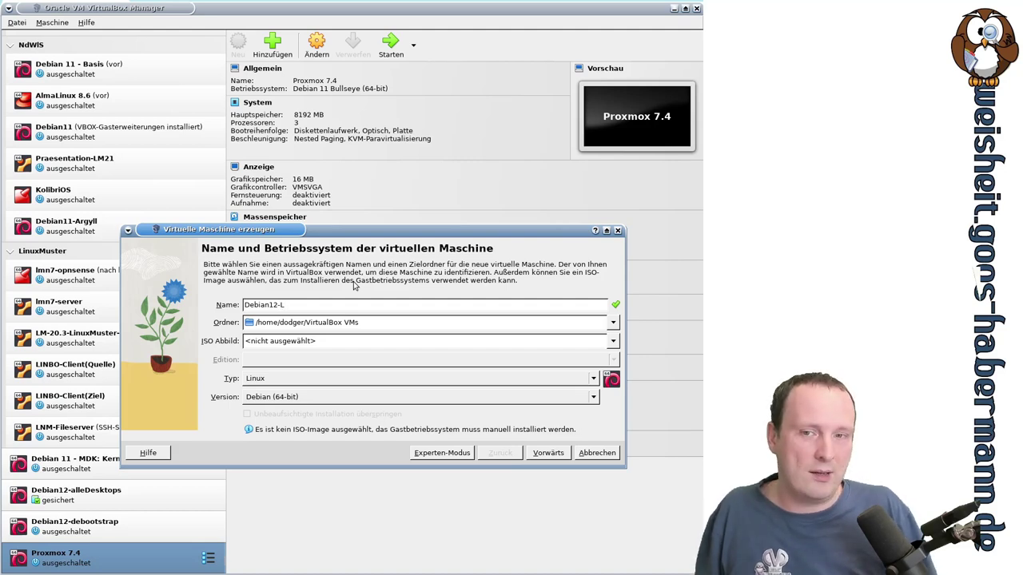
text(inux)
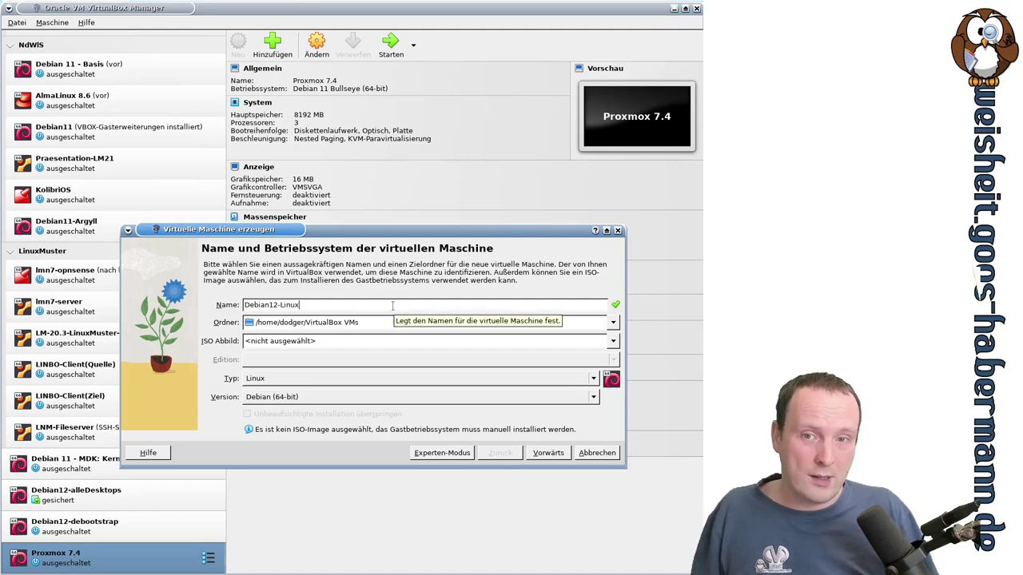
text(_begreife)
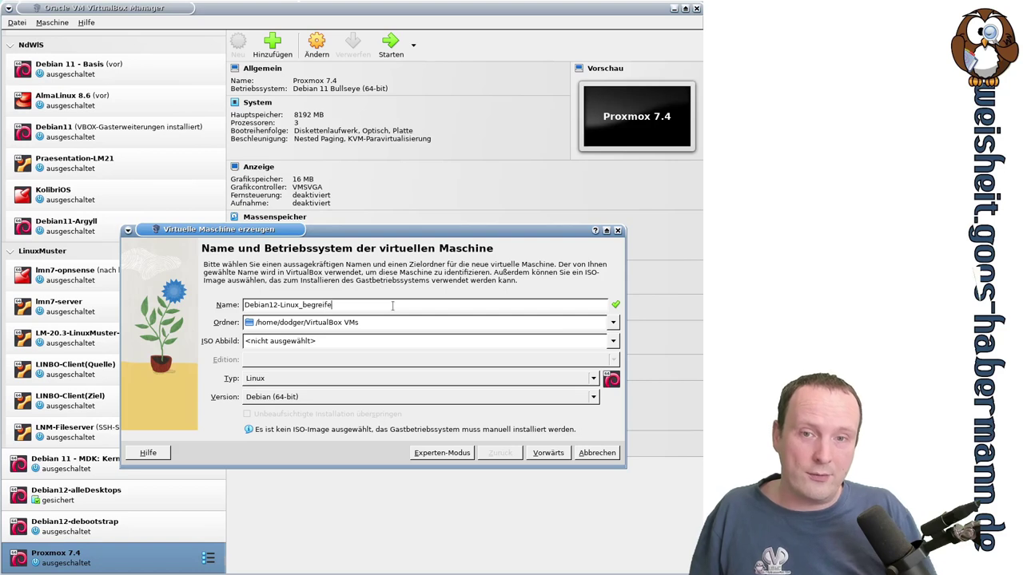
text(n)
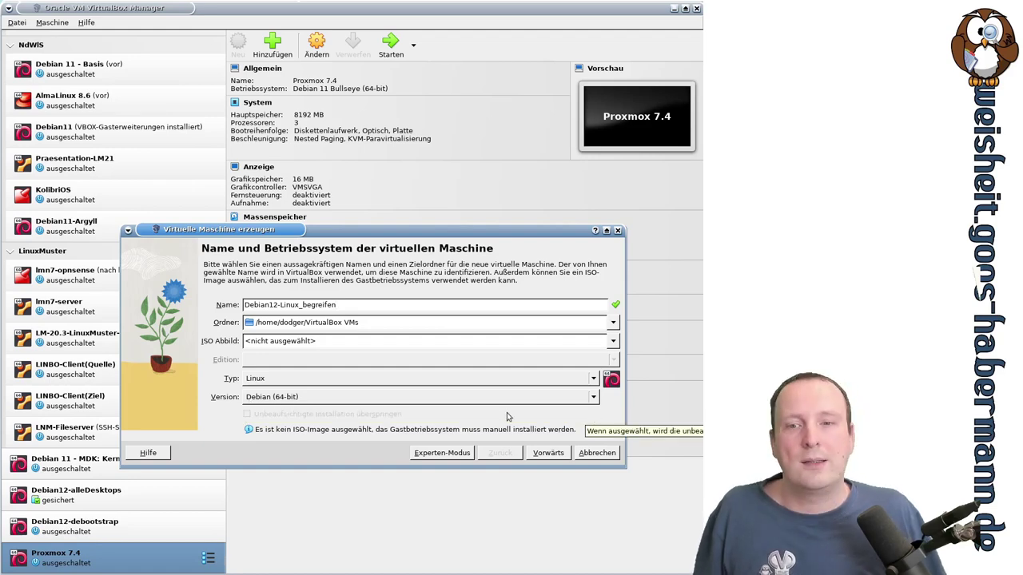
click(331, 397)
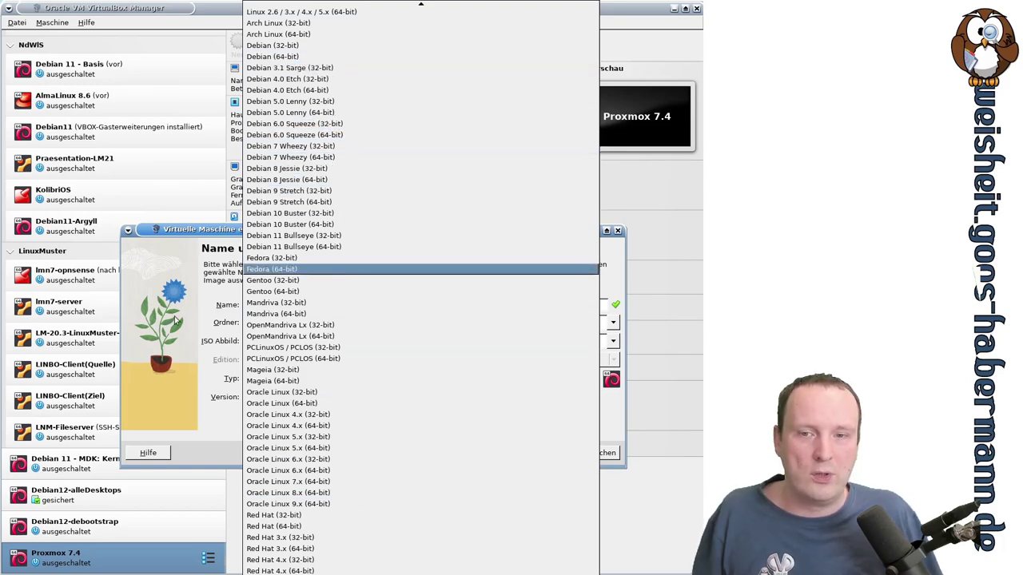
key(Escape)
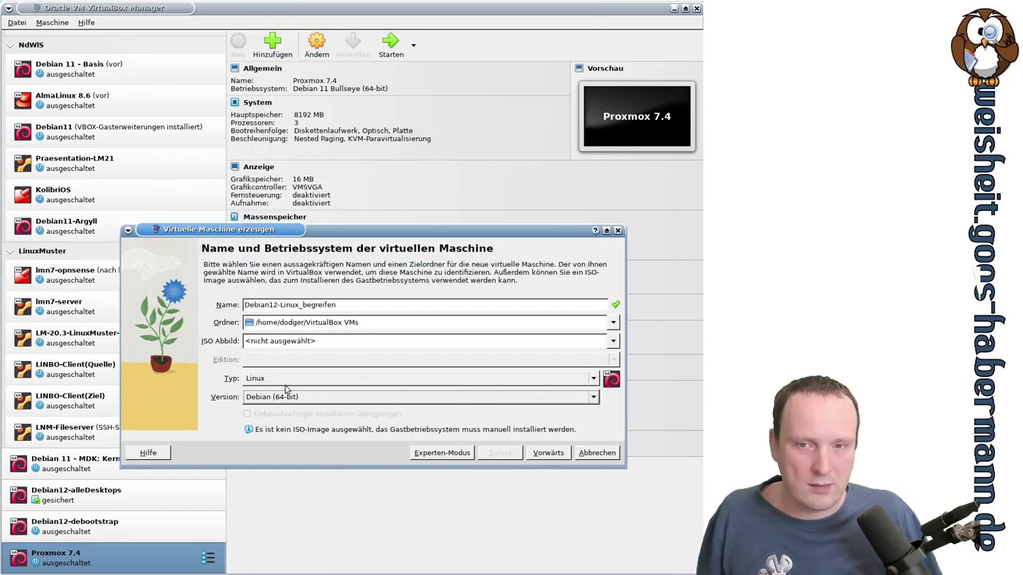
click(245, 382)
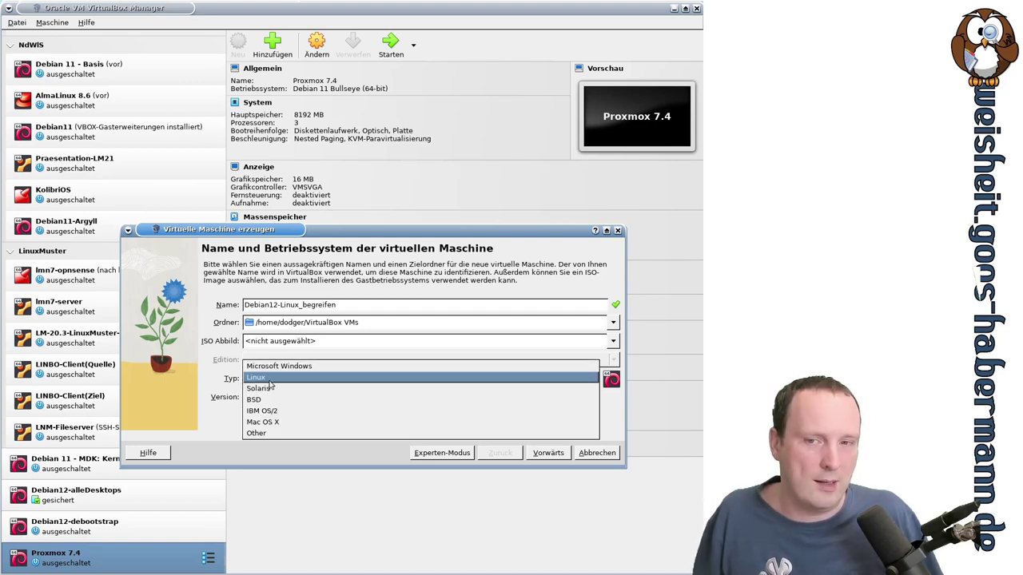
click(270, 381)
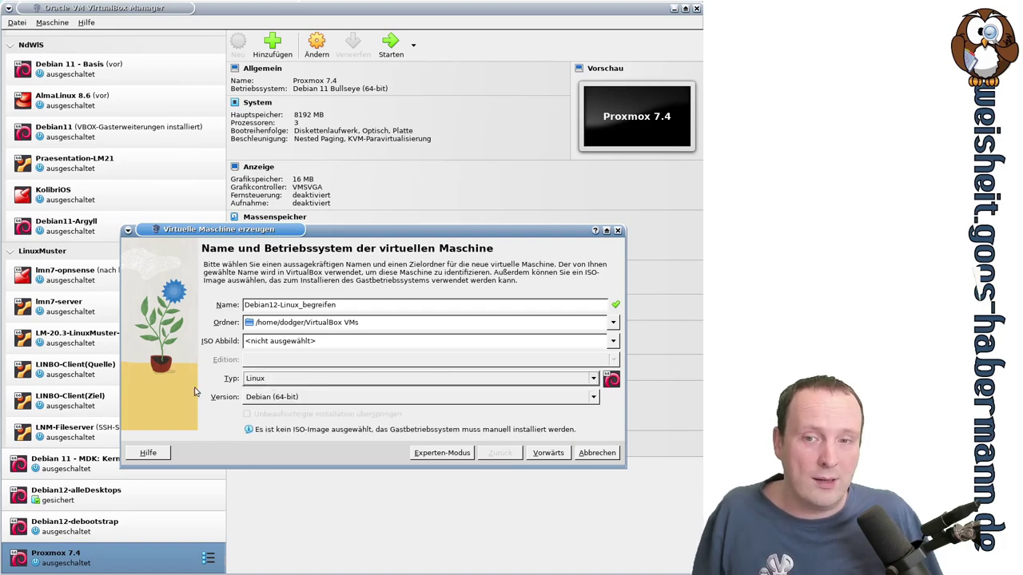
Keep 2048 MB memory and set the processor count to 2 before the hard disk page.
click(545, 456)
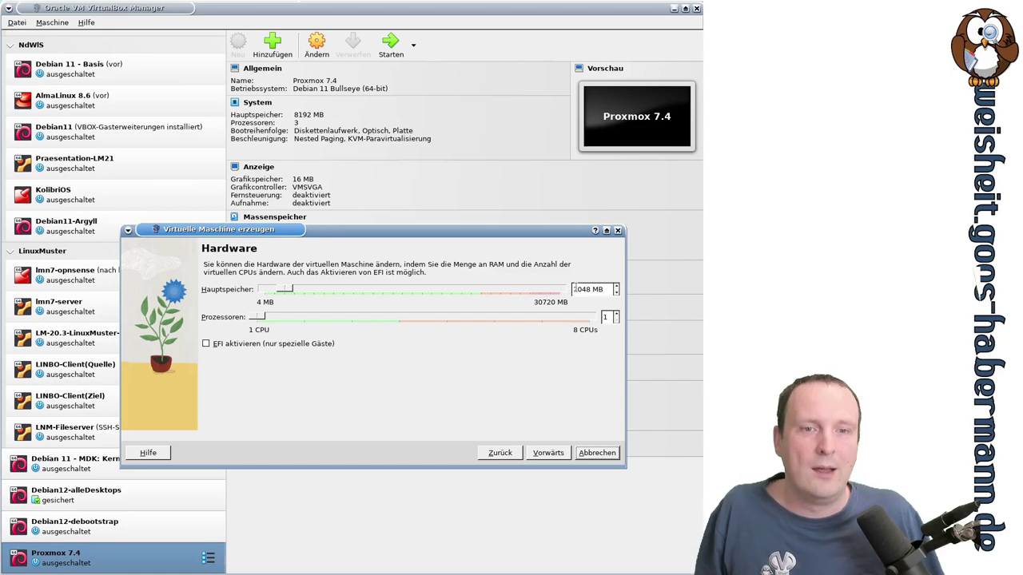
key(Tab)
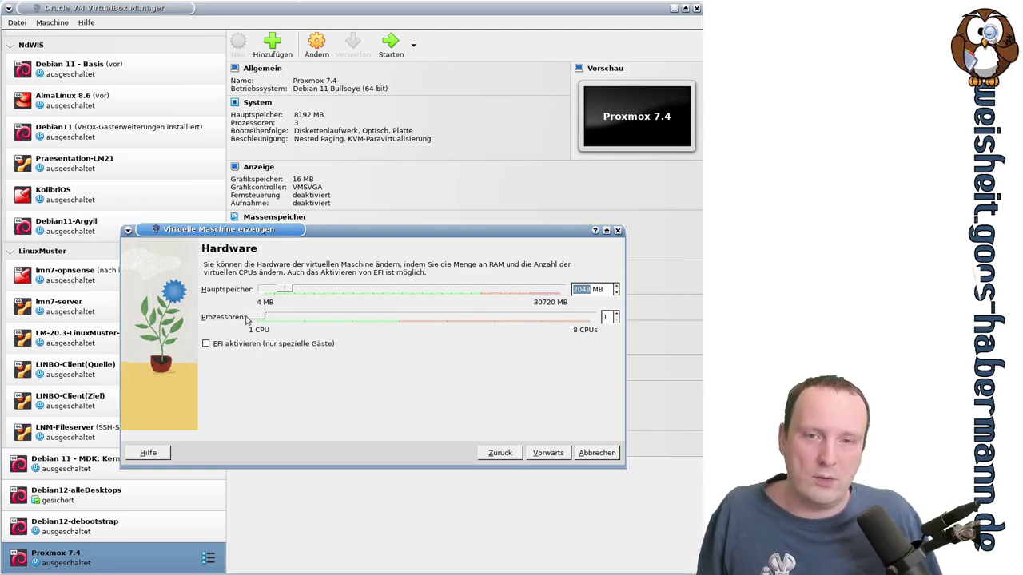
drag(254, 317, 387, 325)
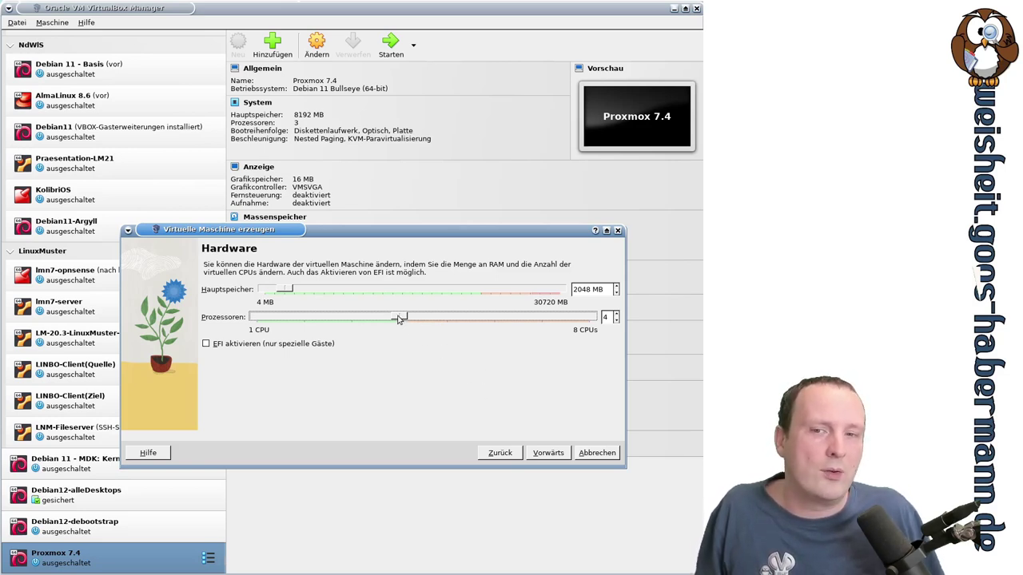
drag(399, 318, 306, 317)
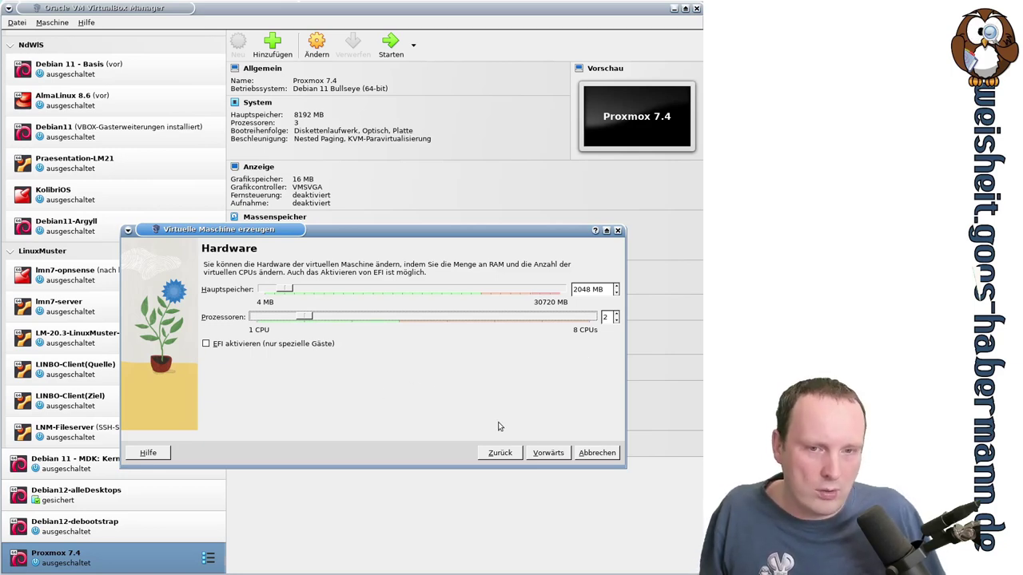
click(548, 453)
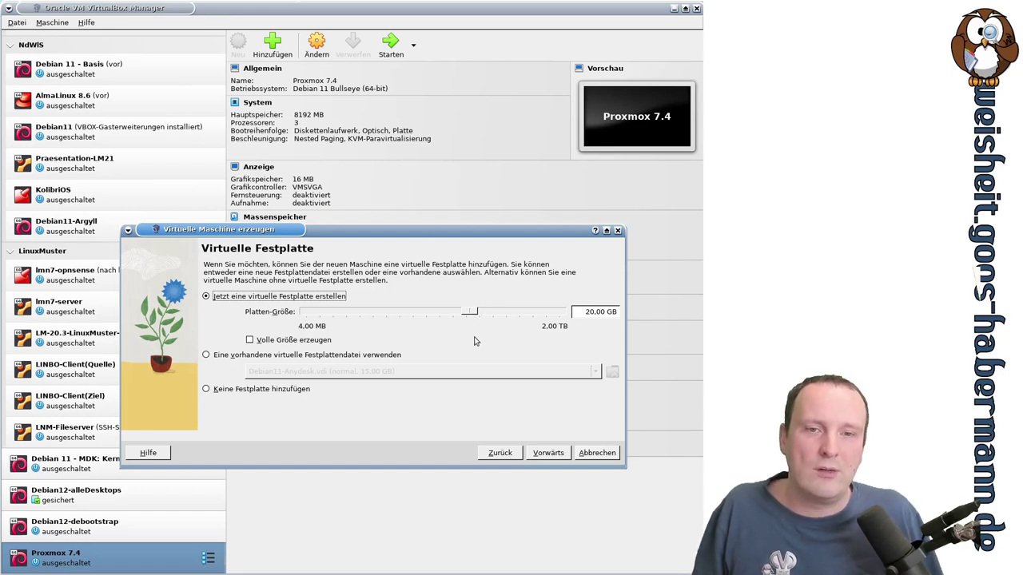
Change the virtual disk size to 50,00 GB and proceed to the summary page.
click(593, 314)
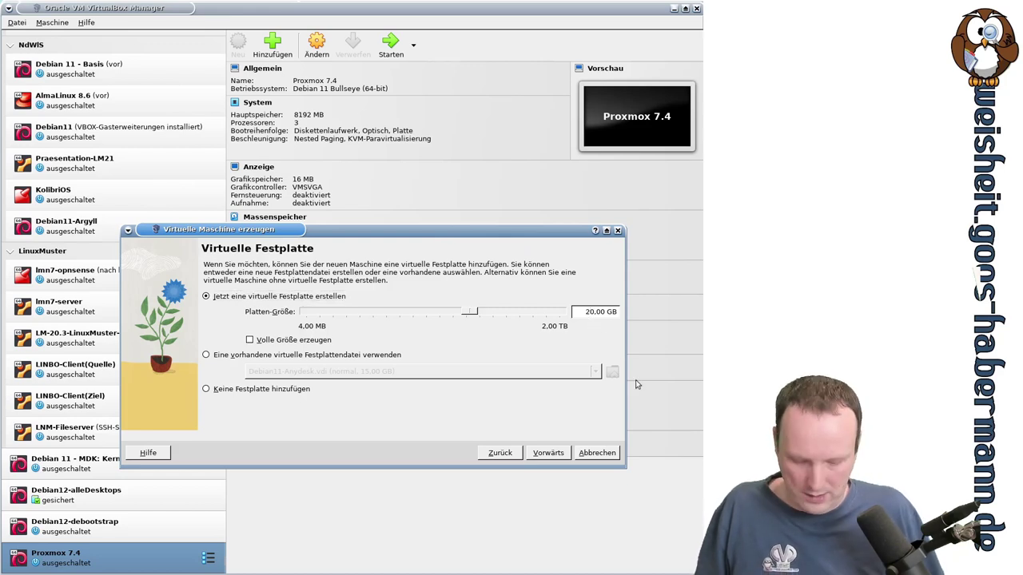
key(BackSpace)
text(5)
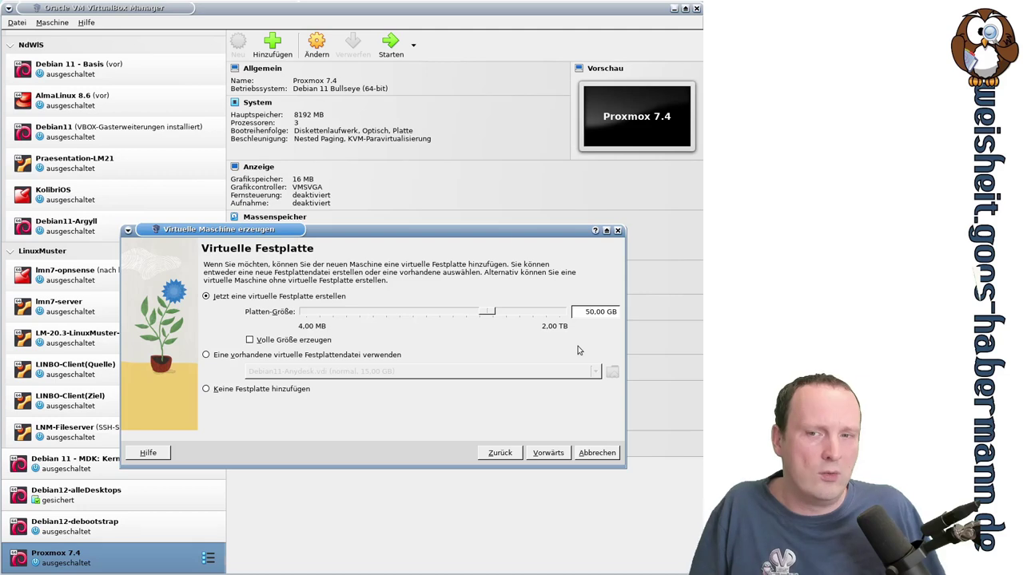
click(549, 453)
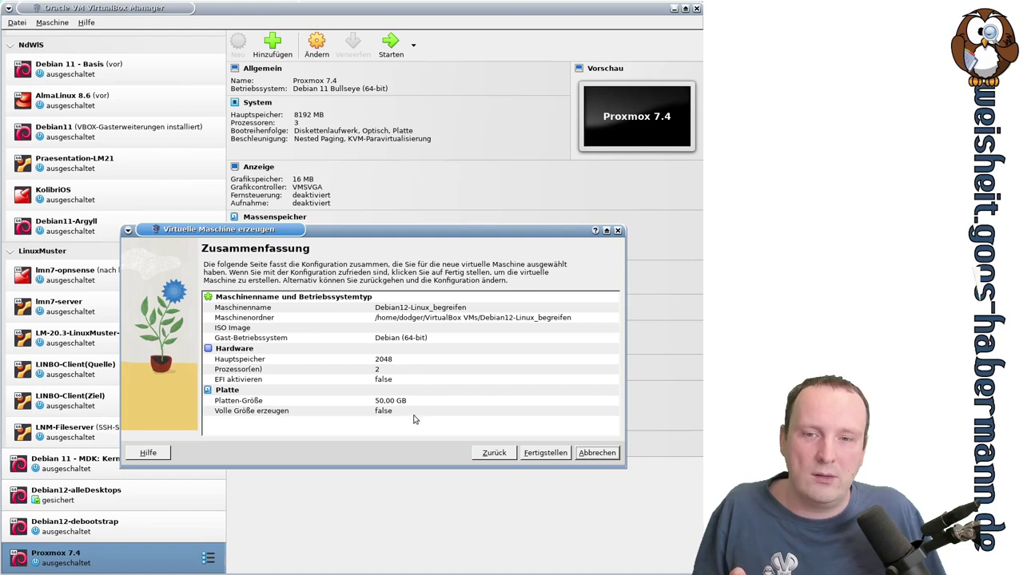
Finish creating Debian12-Linux_begreifen, start it, and open the DVD image list.
click(555, 455)
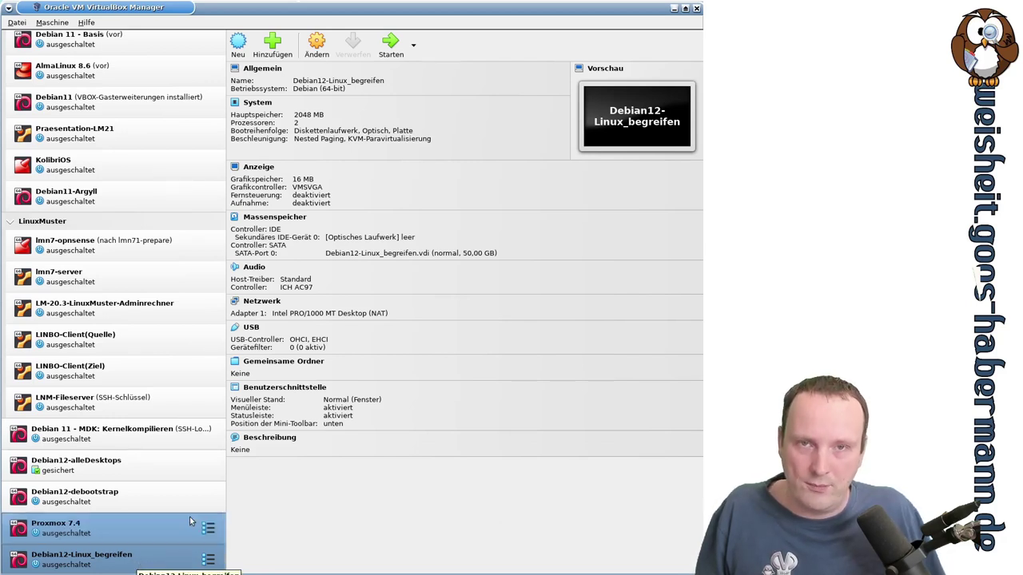
click(389, 49)
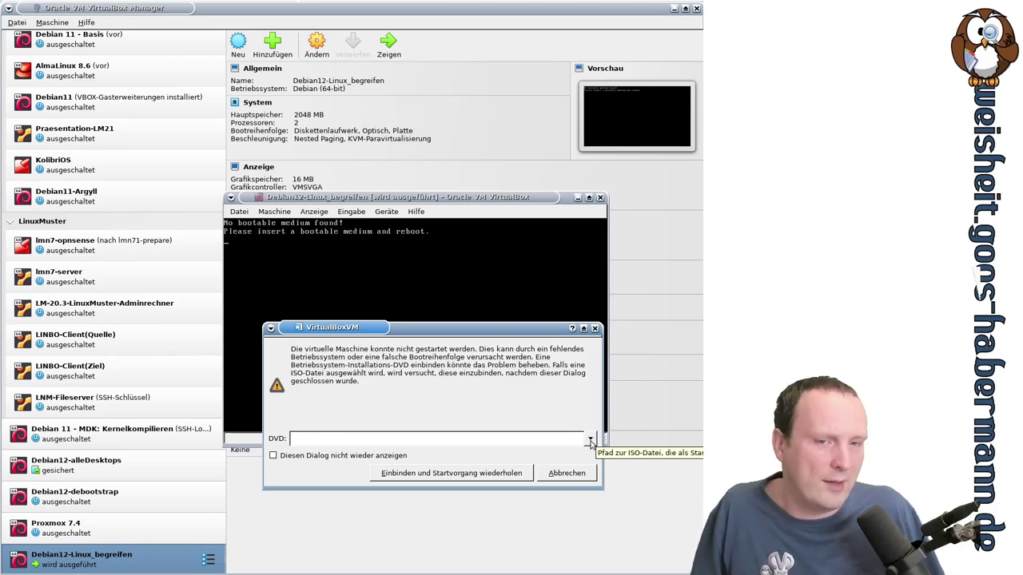
click(590, 440)
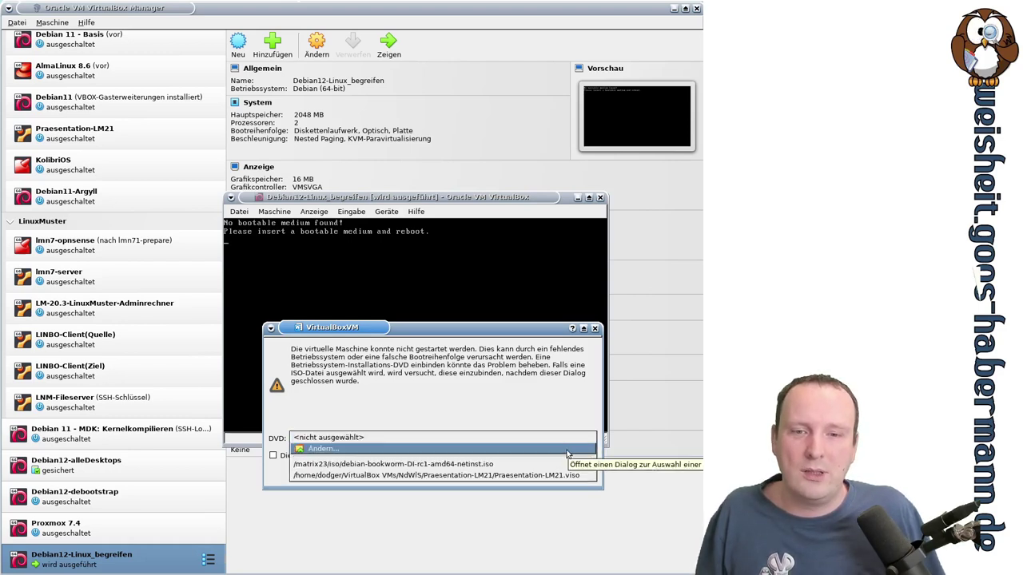
Select debian-bookworm-DI-rc3-amd64-netinst.iso from the iso folder as the DVD image.
click(325, 450)
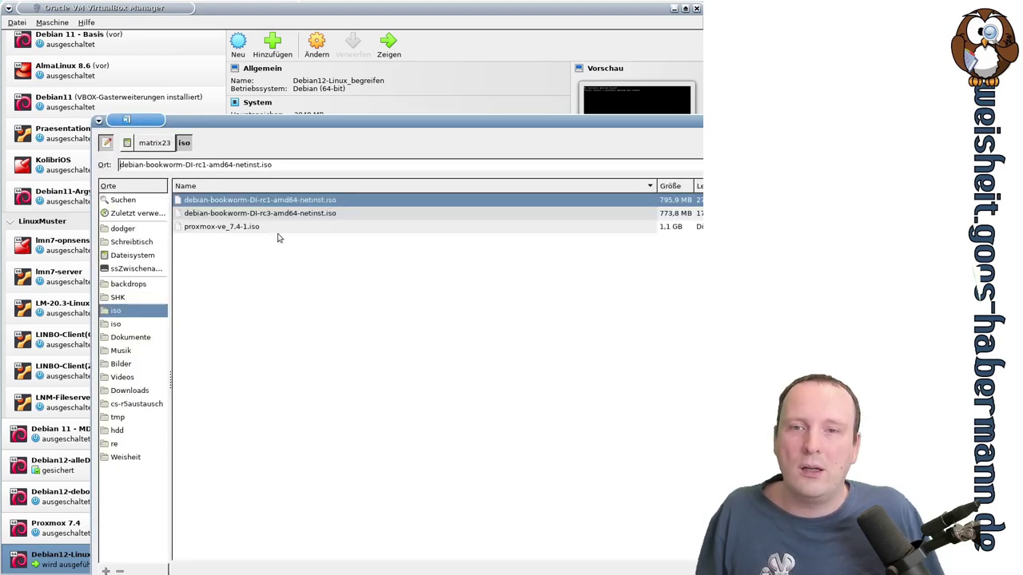
click(277, 214)
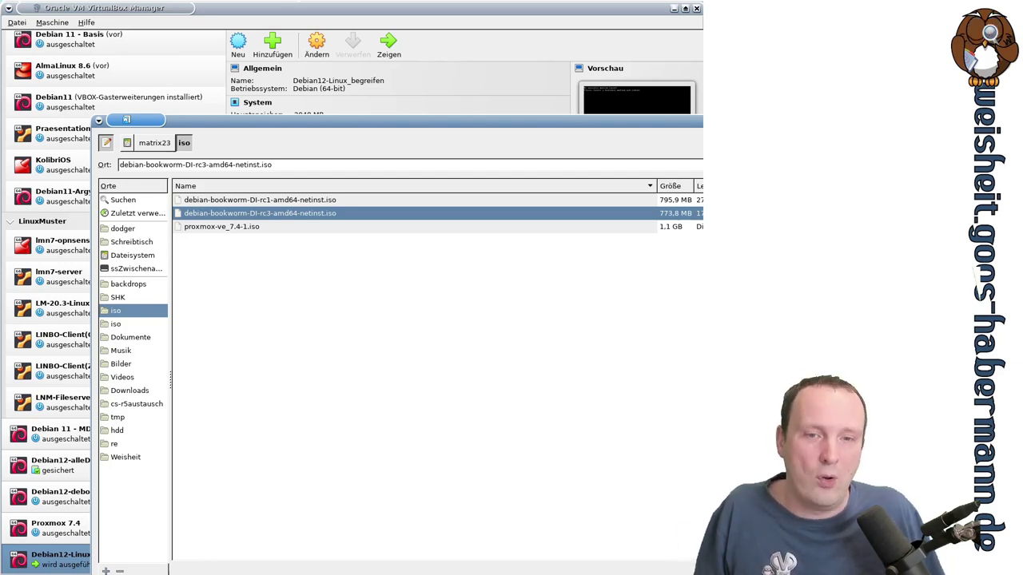
key(Return)
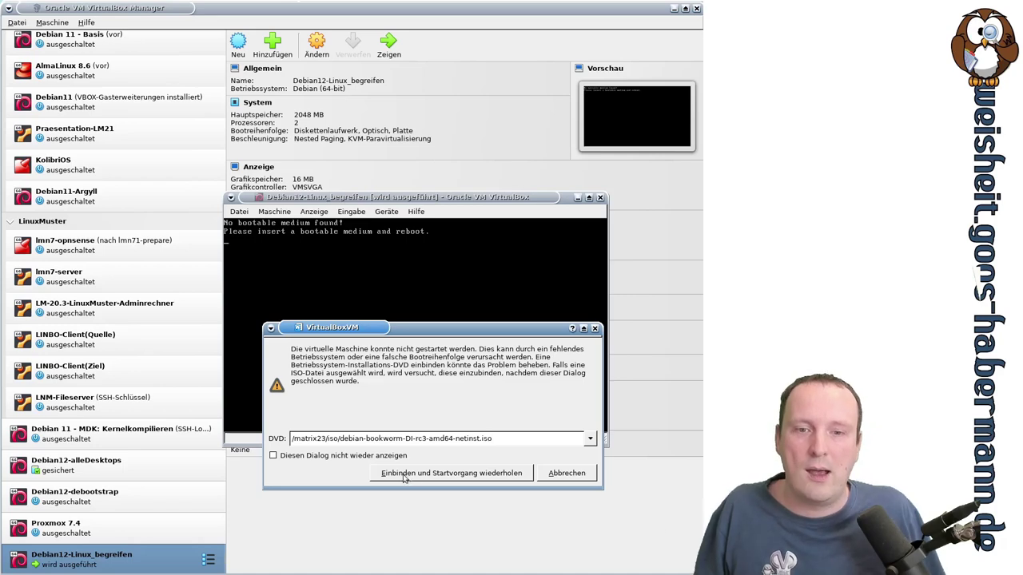
Mount the rc3 ISO, retry booting, and highlight Graphical install in the boot menu.
click(475, 473)
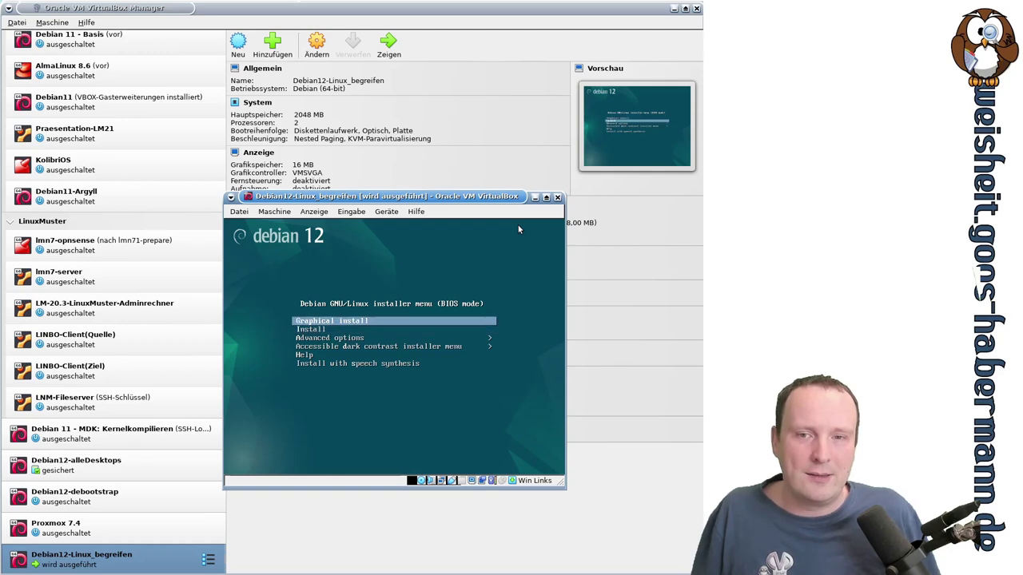
key(Down)
key(Down)
key(Down)
key(Down)
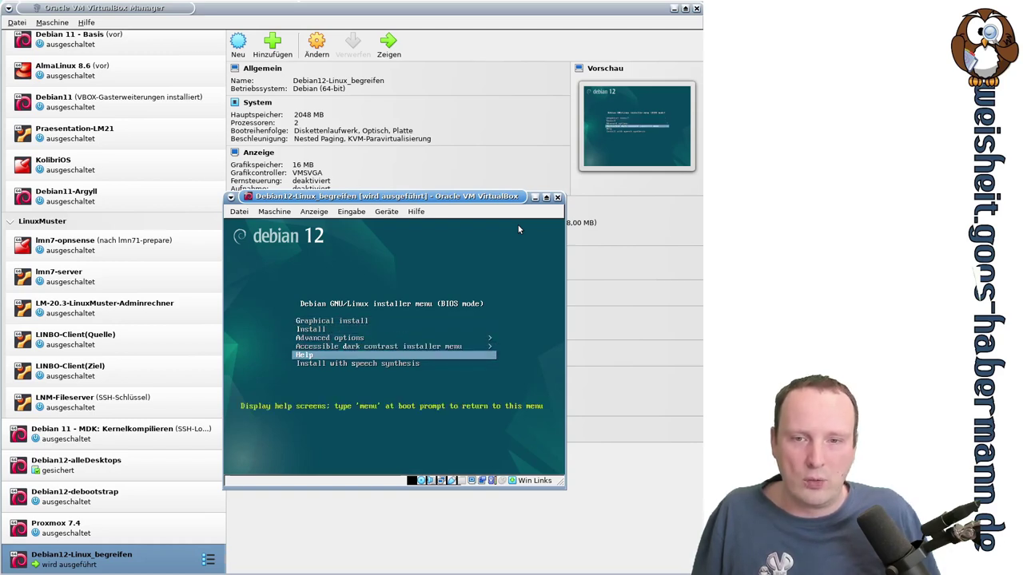
key(Up)
key(Up)
key(Up)
key(Up)
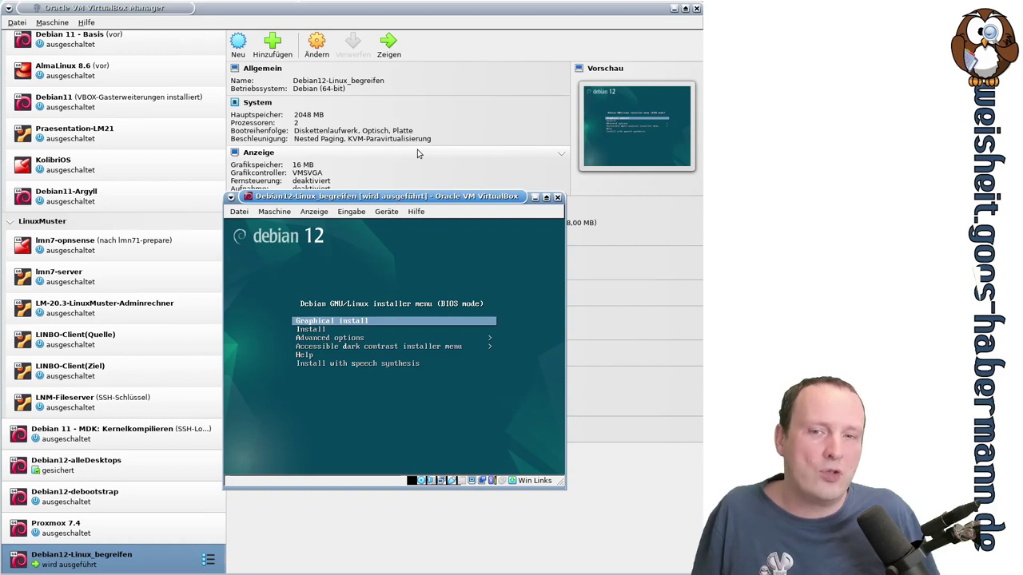
key(Down)
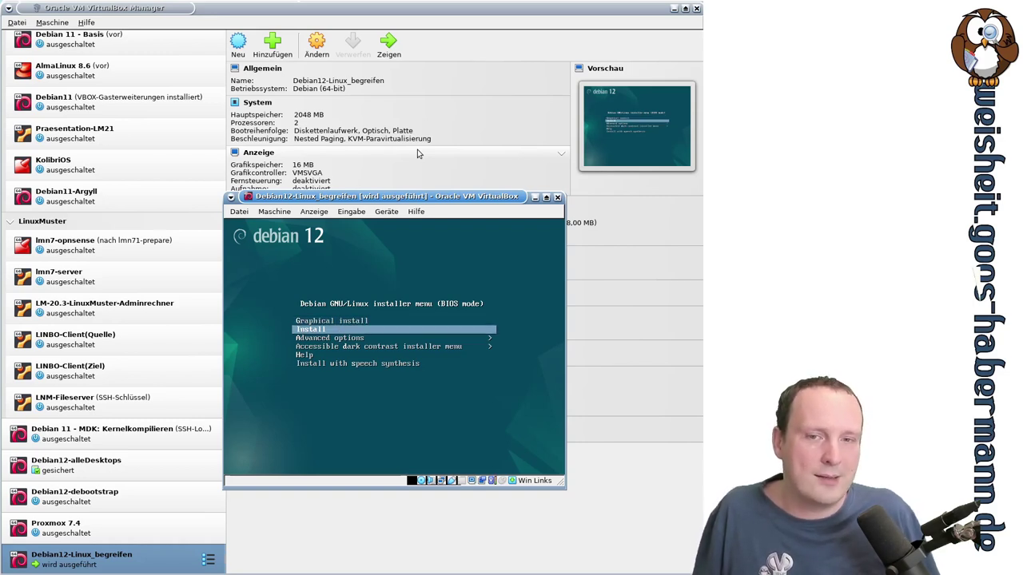
key(Down)
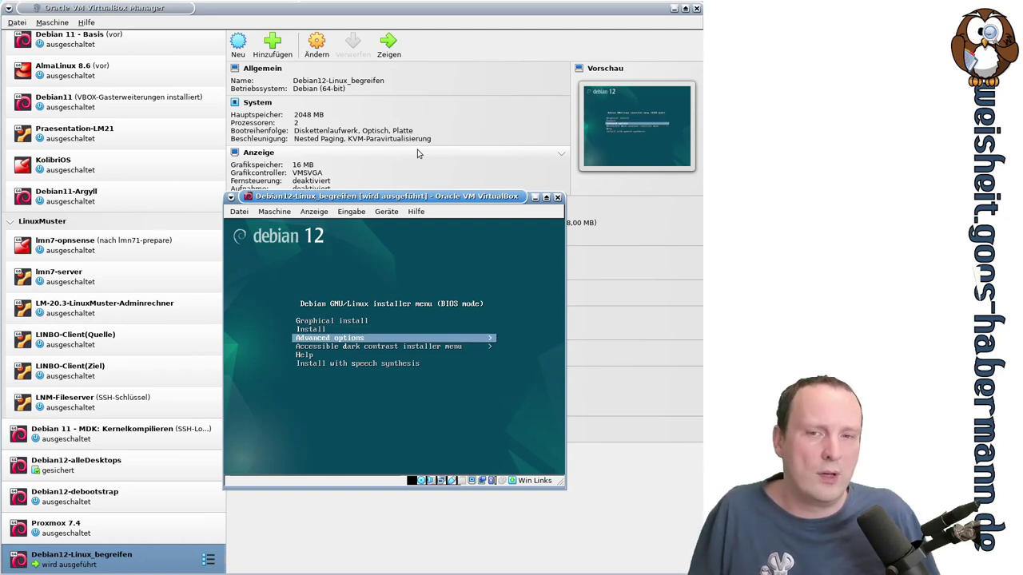
key(Up)
key(Up)
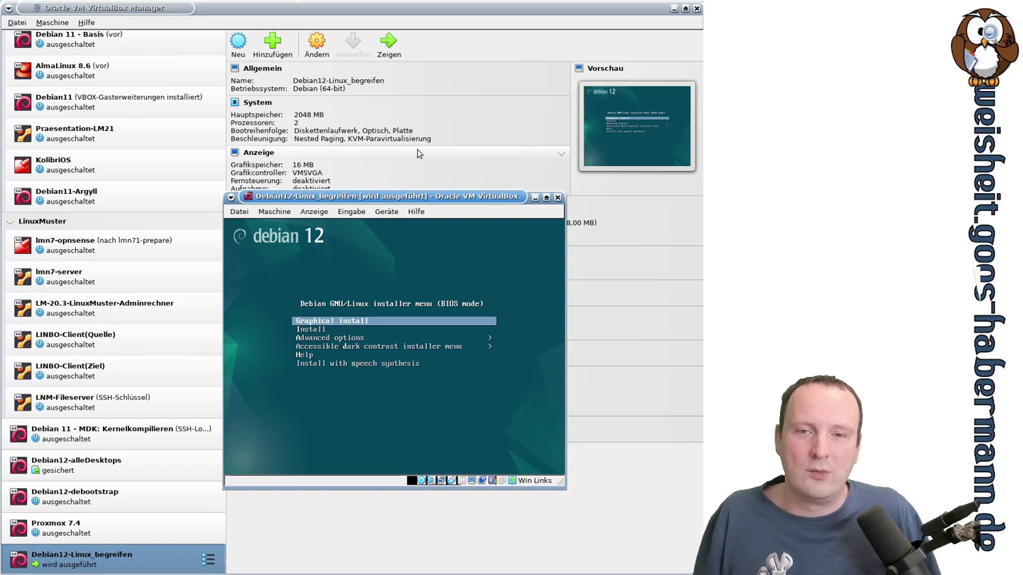
Launch Graphical install and choose German as the installer language.
key(Return)
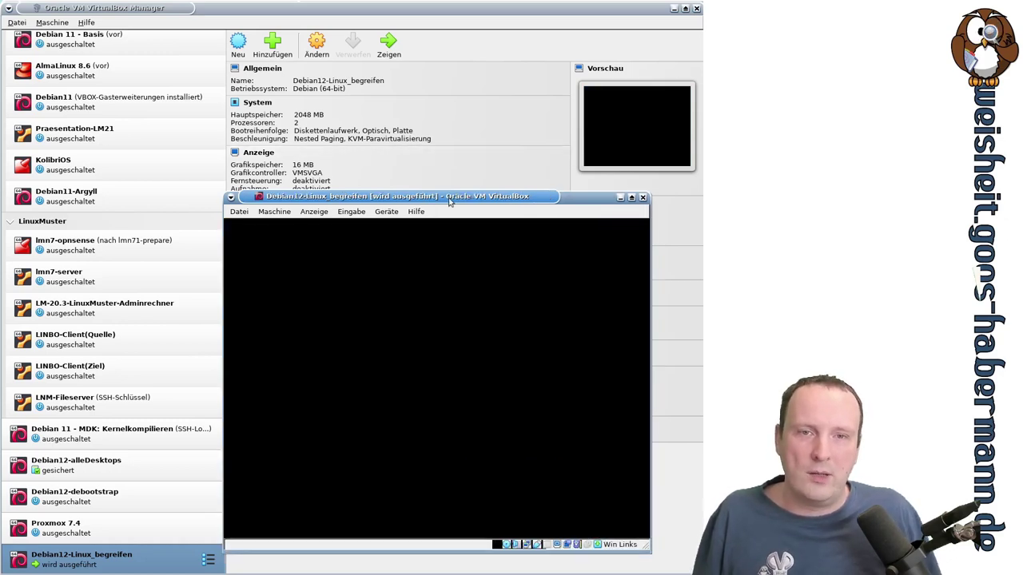
drag(448, 199, 386, 160)
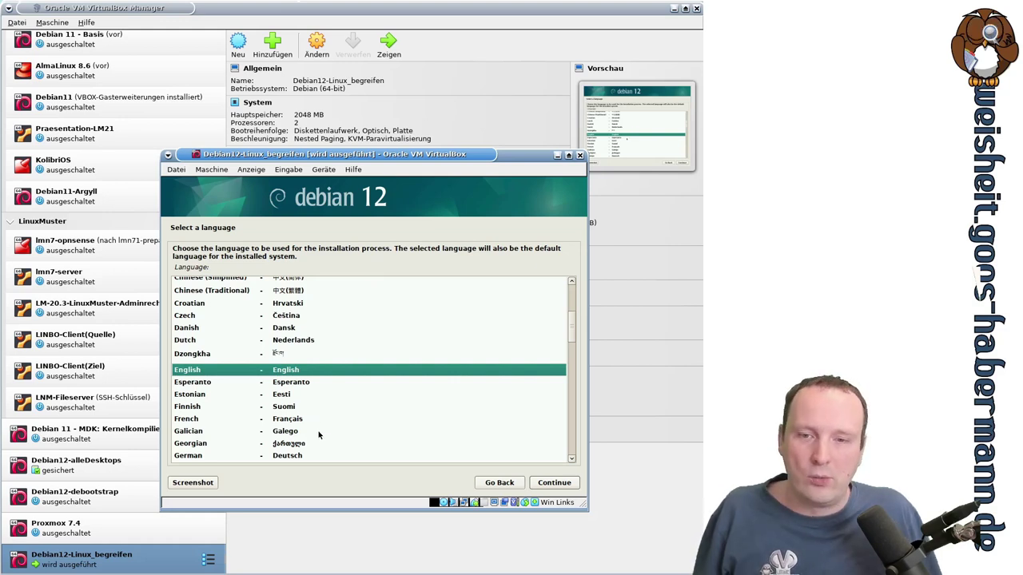
click(320, 456)
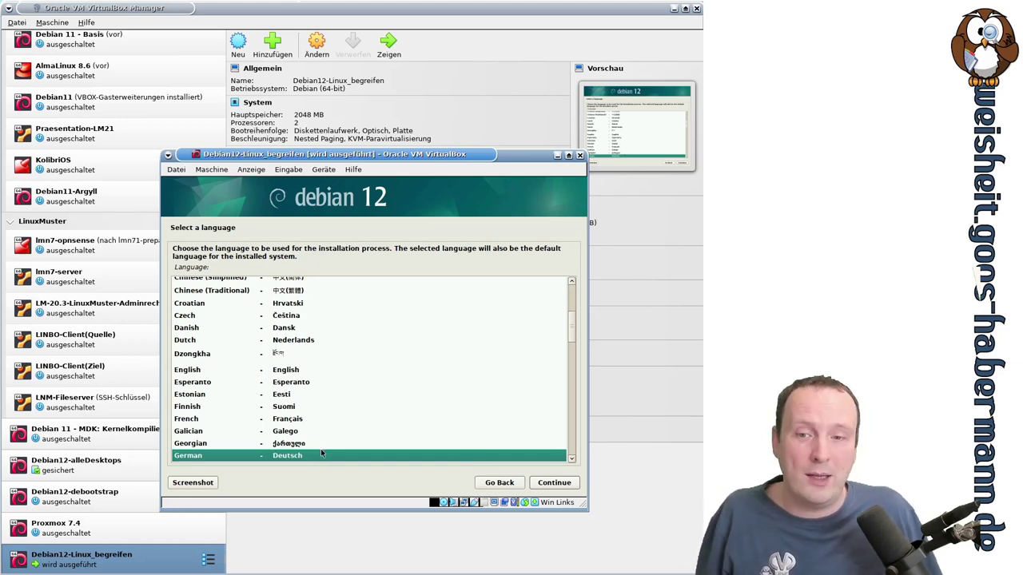
click(553, 483)
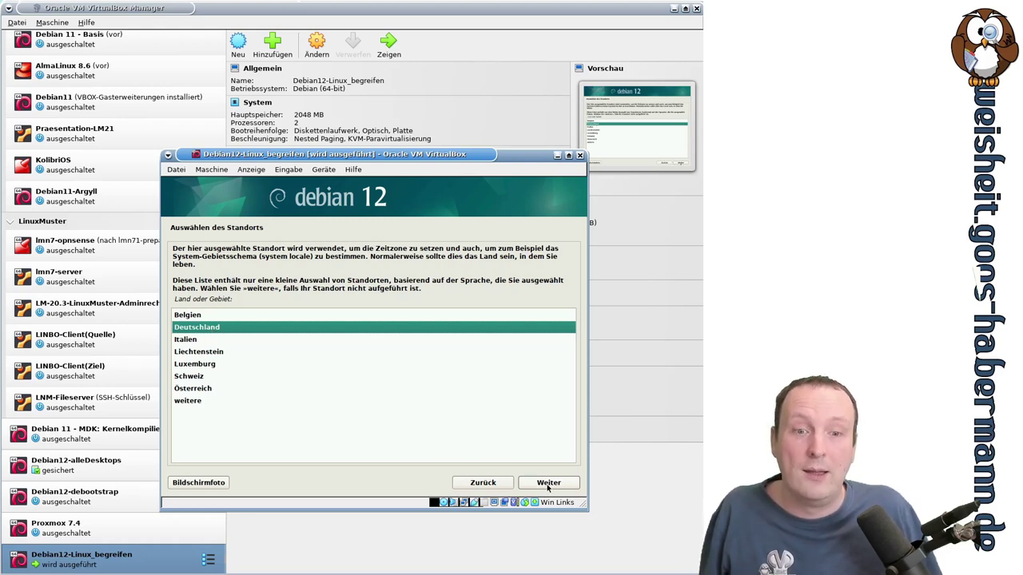
Accept Deutschland as the location and the German (Deutsch) keyboard layout.
click(548, 483)
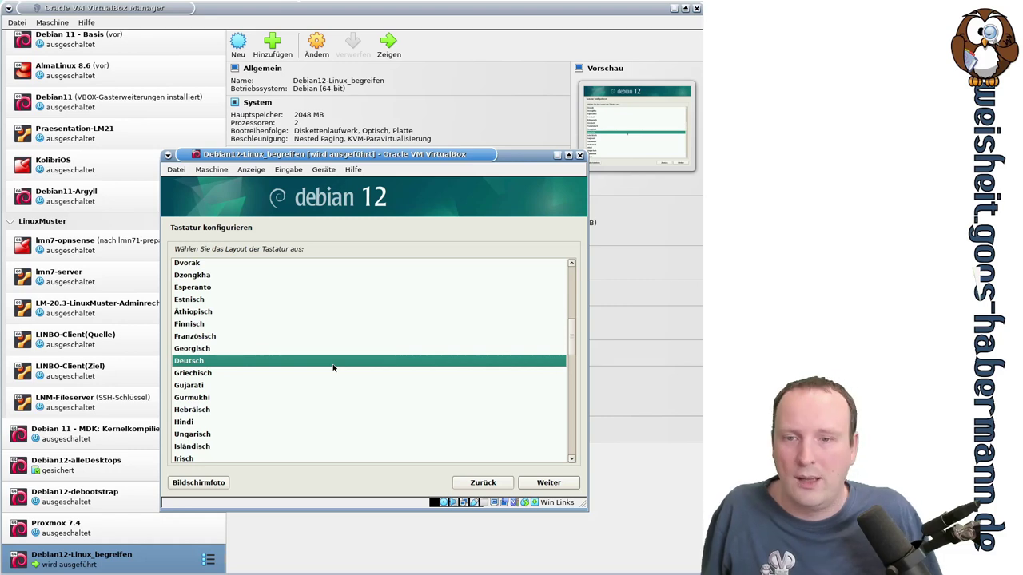
click(543, 483)
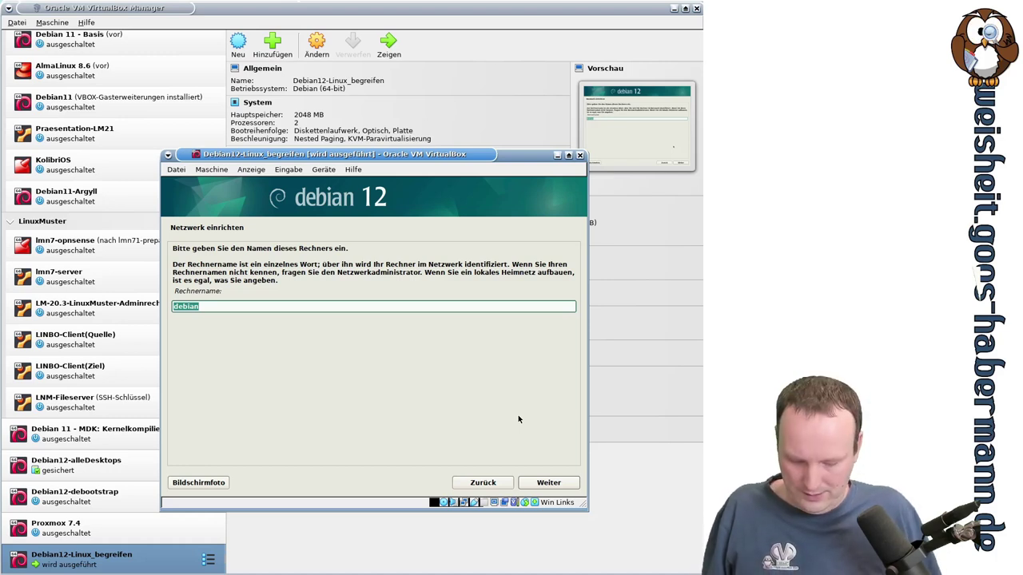
Set the hostname to d12-lb and continue with an empty domain name.
text(d12)
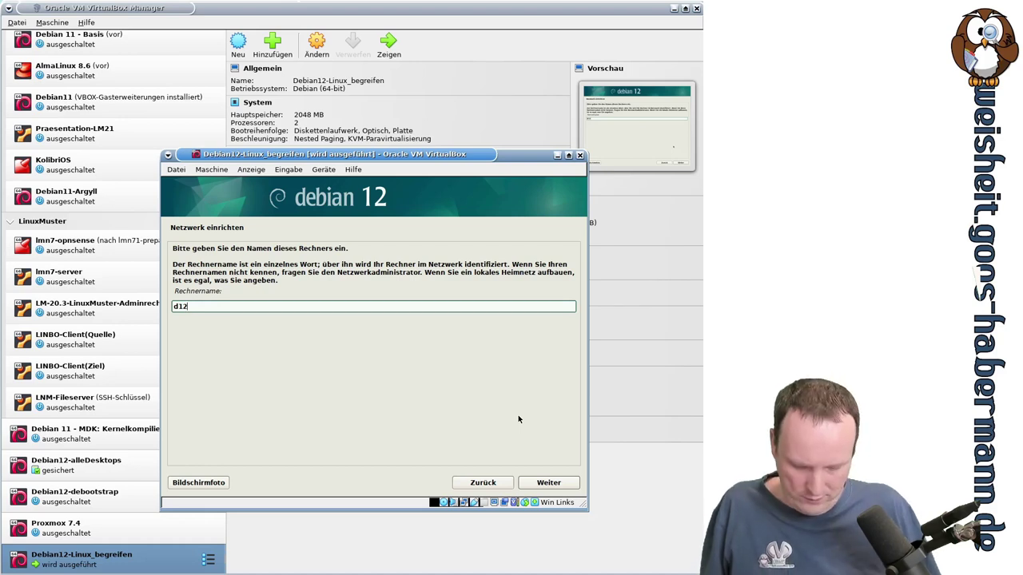
text(-lb)
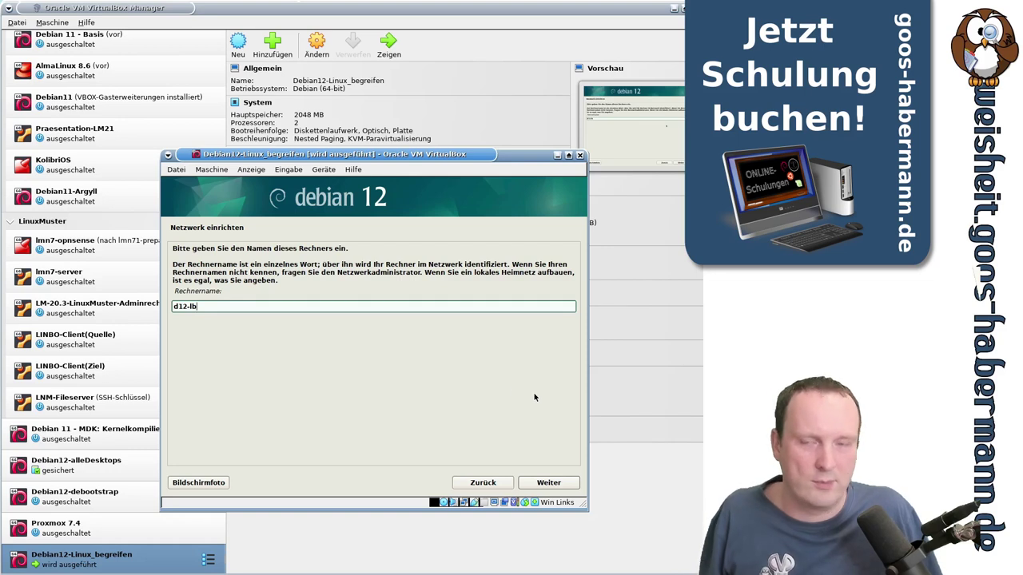
click(548, 482)
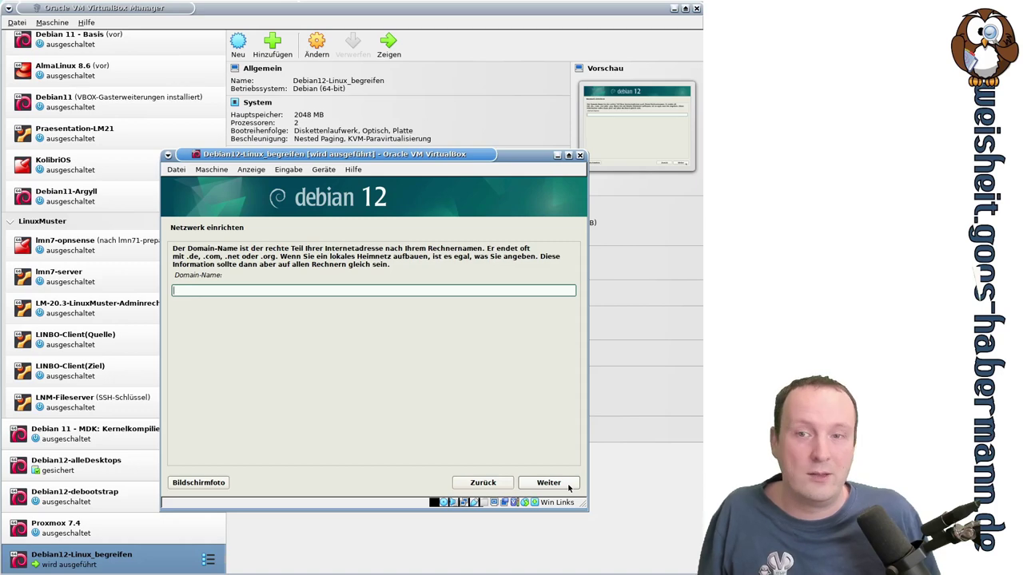
click(568, 487)
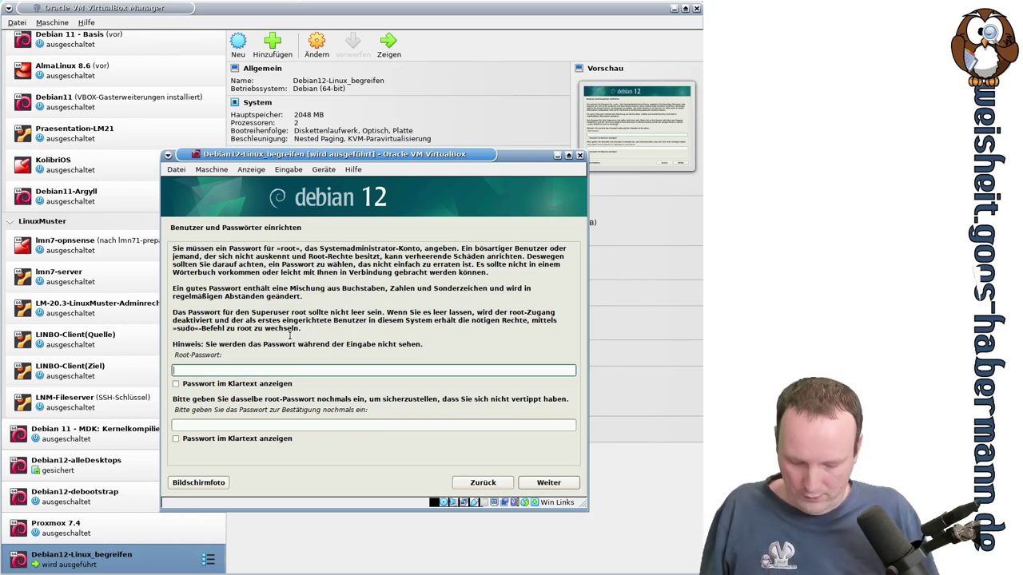
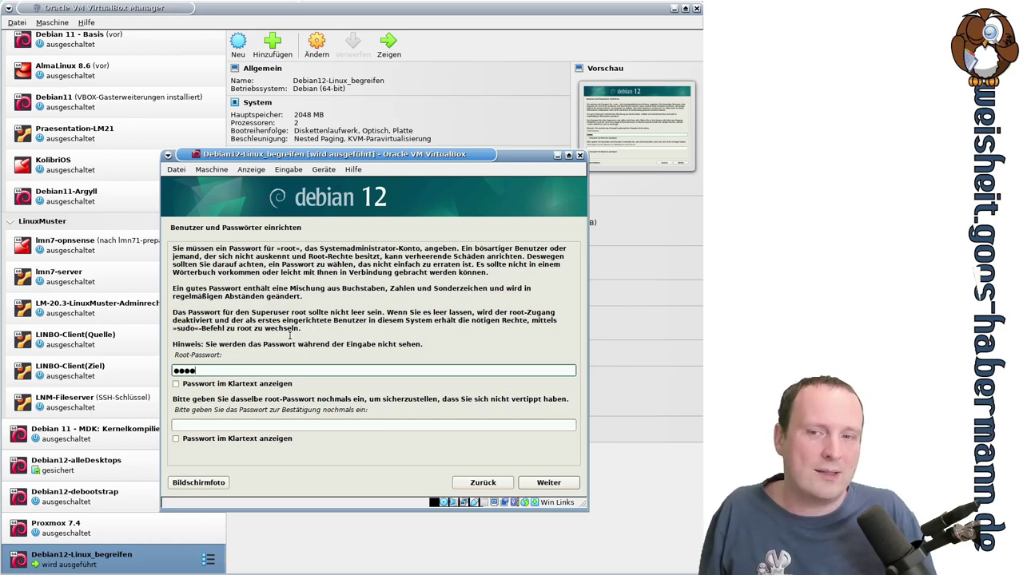
Enter the root password in both fields and continue to user creation.
key(Tab)
key(Tab)
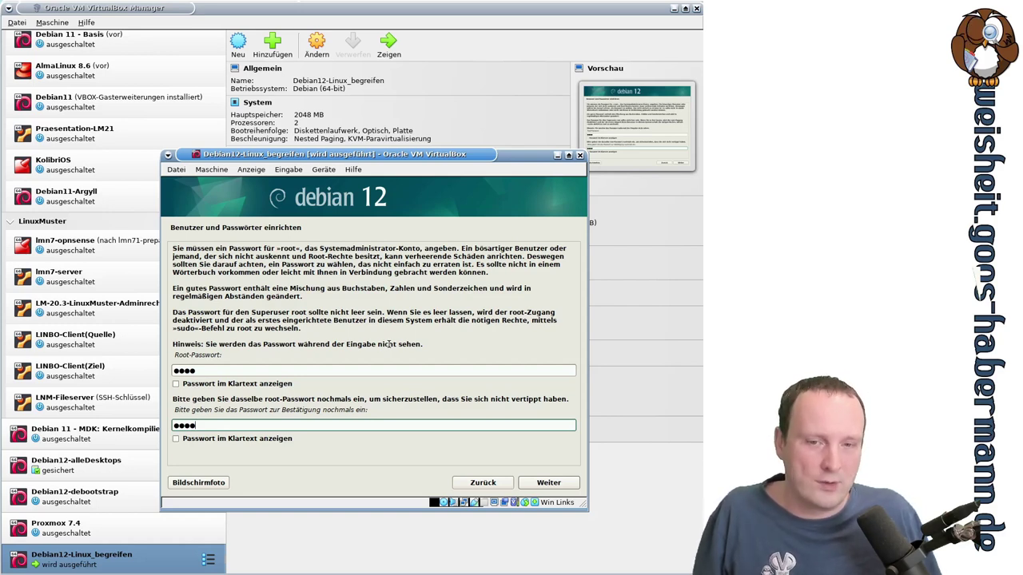
click(548, 483)
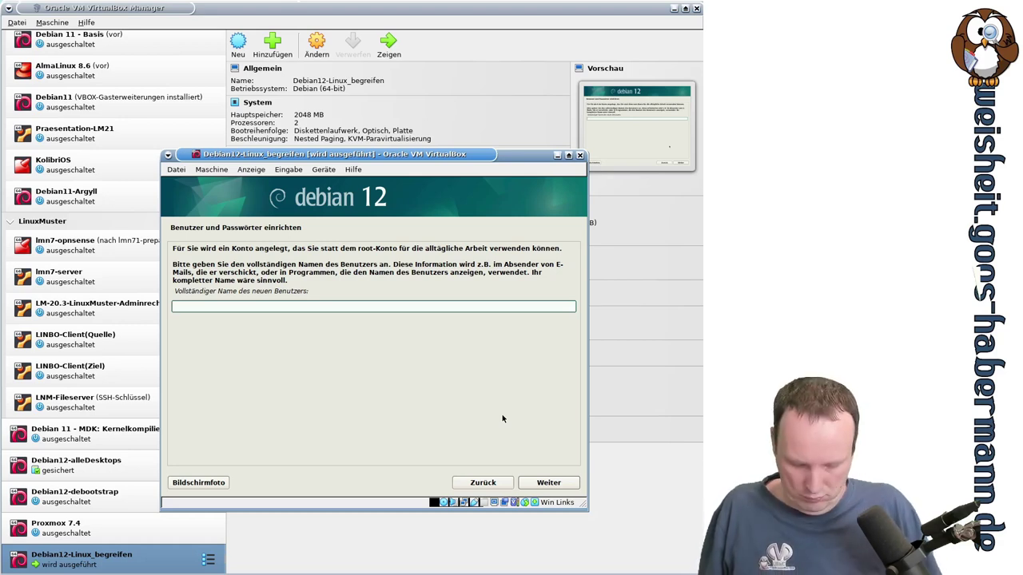
Enter the new user's full name and accept the suggested username.
text(tb)
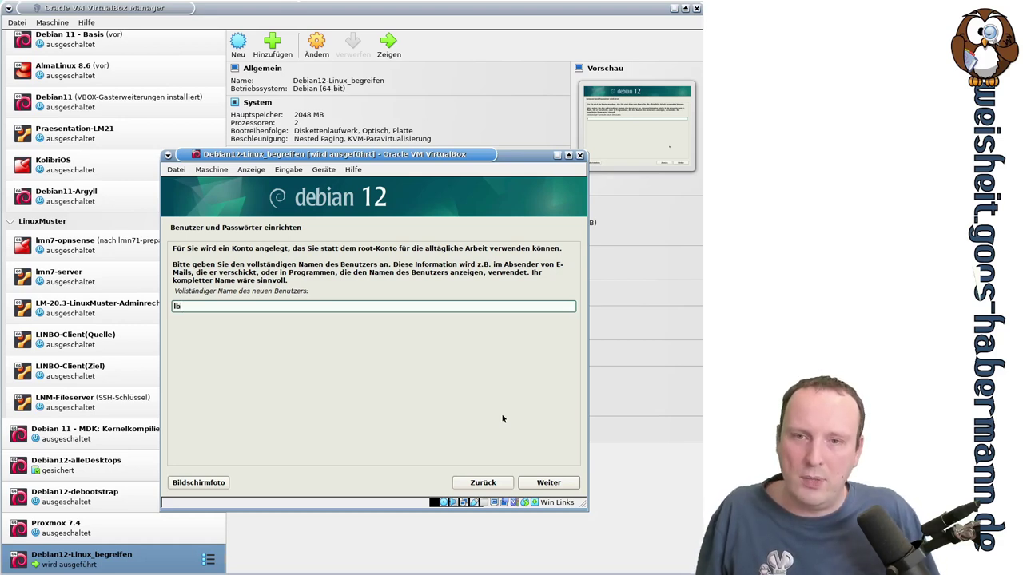
key(Return)
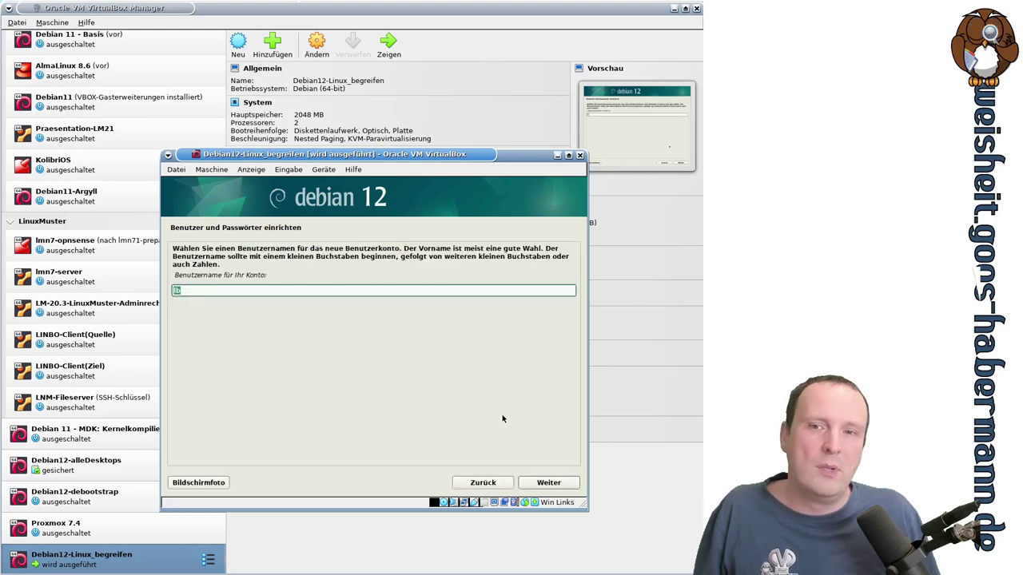
click(564, 484)
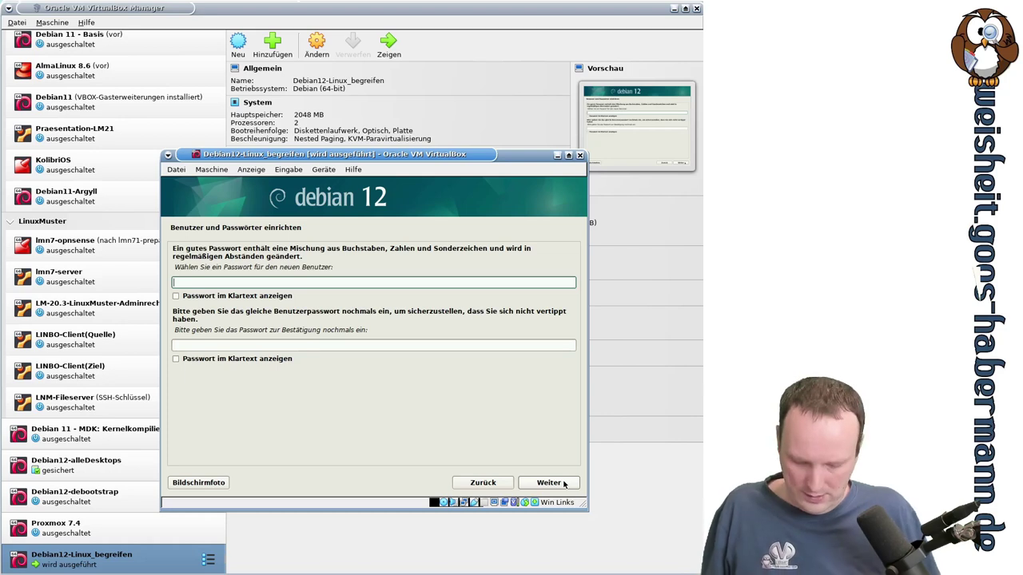
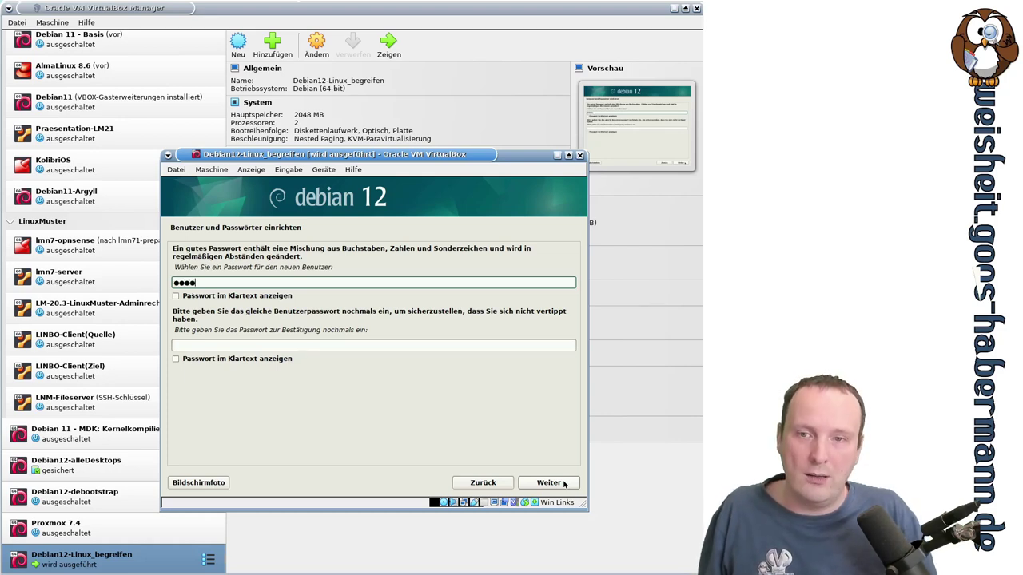
Set the user account password and confirm it in the second field.
key(Tab)
key(Tab)
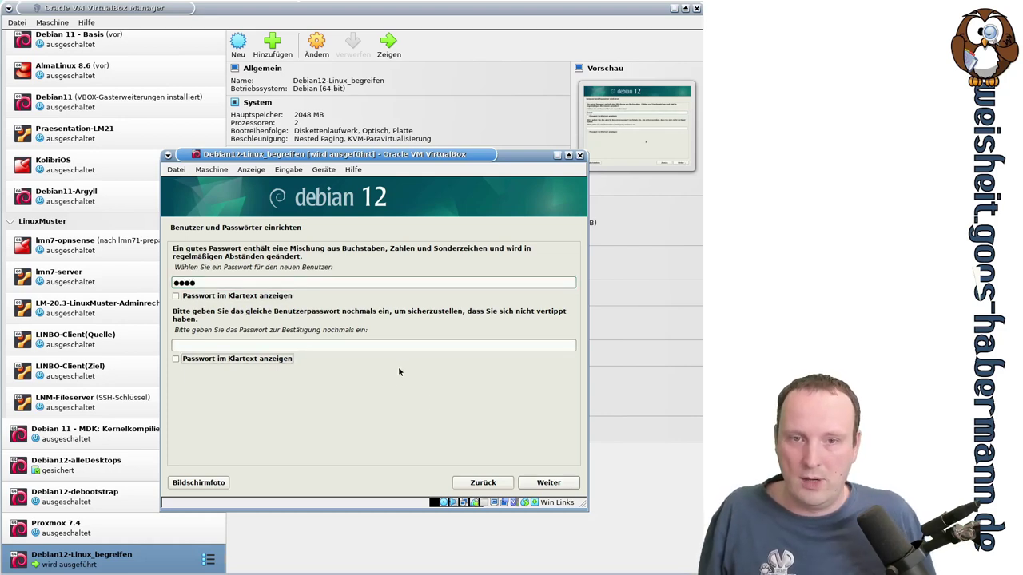
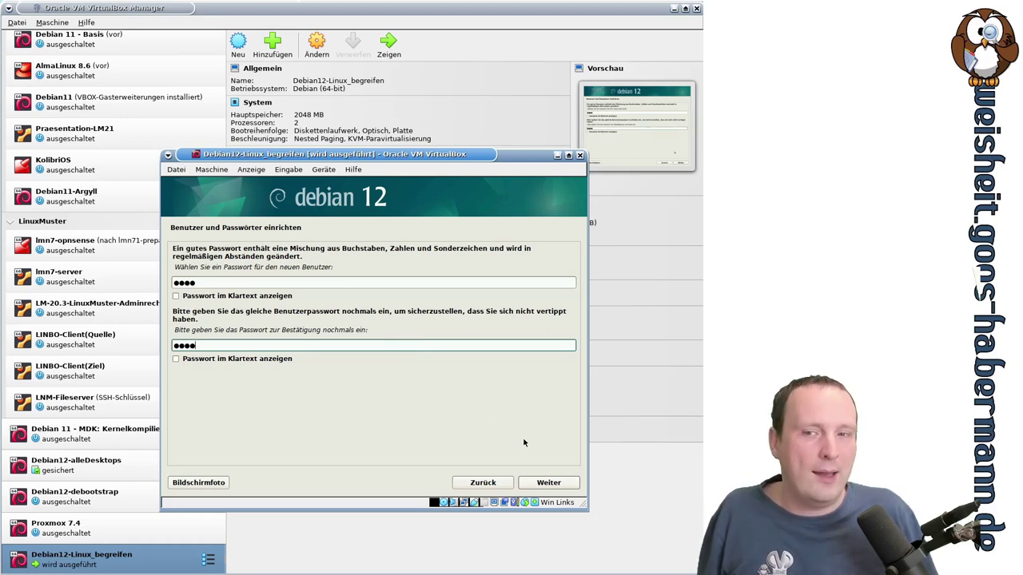
key(Return)
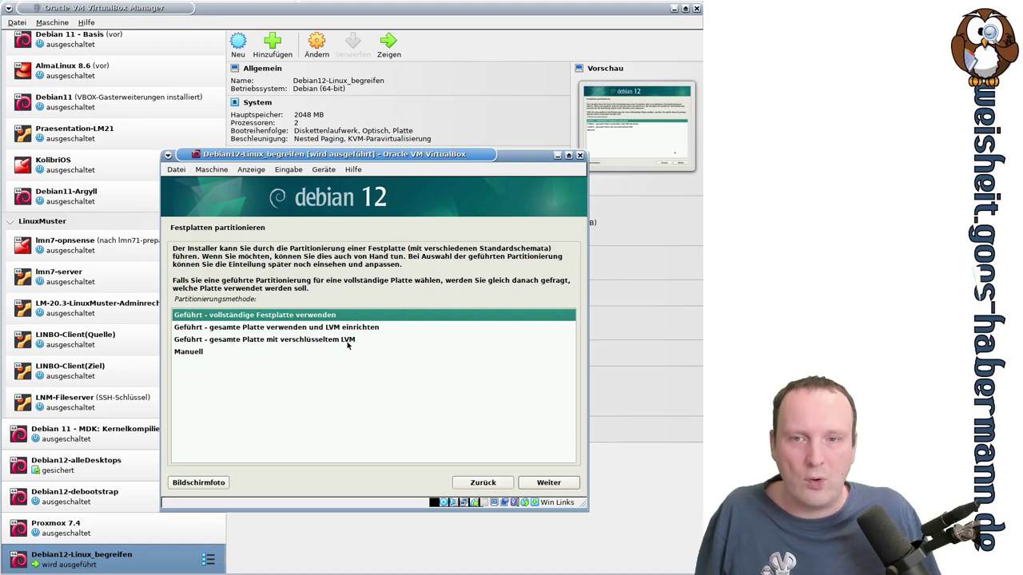
After comparing the LVM options, choose 'Geführt - vollständige Festplatte verwenden' as the partitioning method.
click(282, 329)
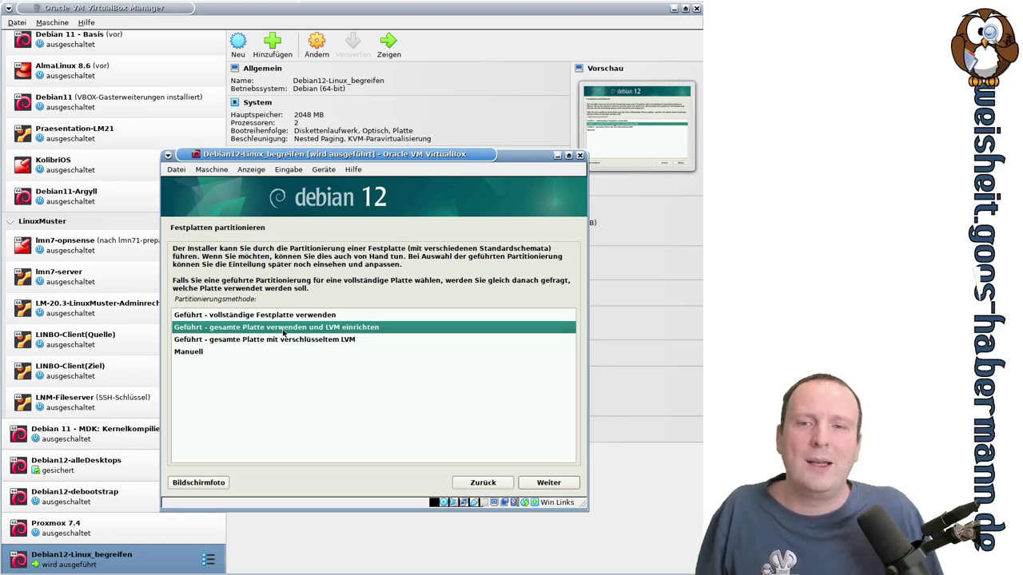
click(297, 342)
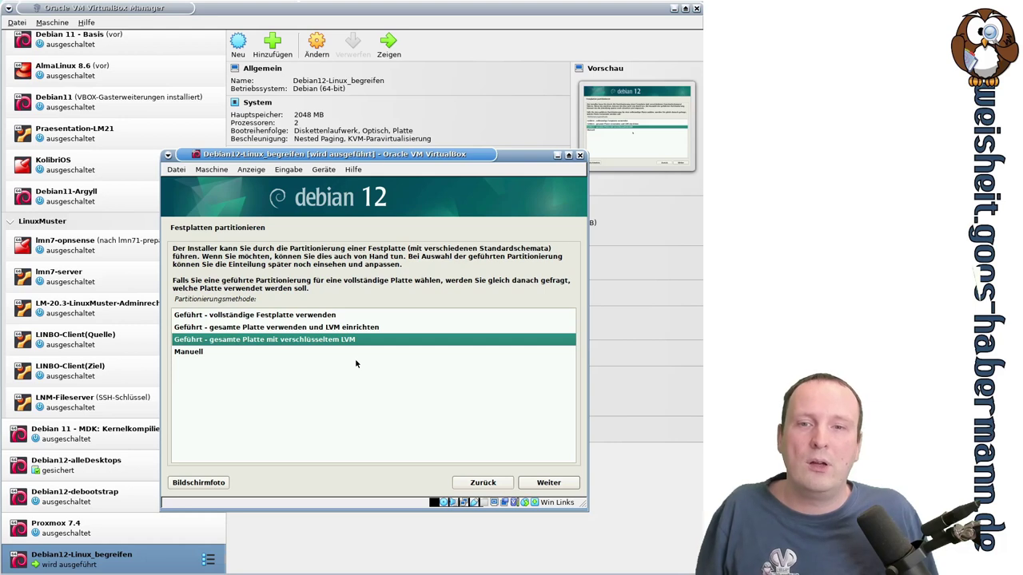
click(318, 314)
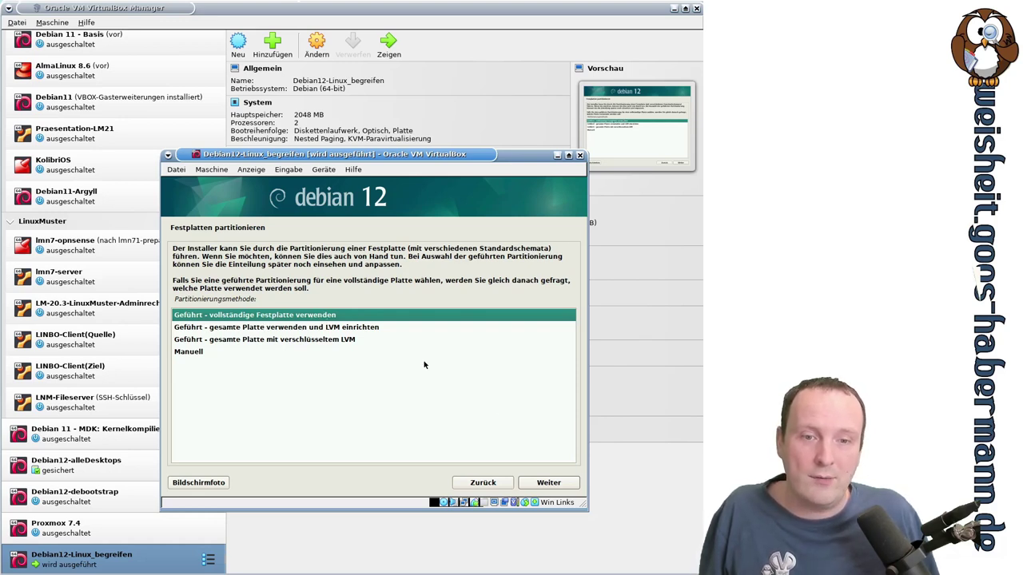
click(575, 482)
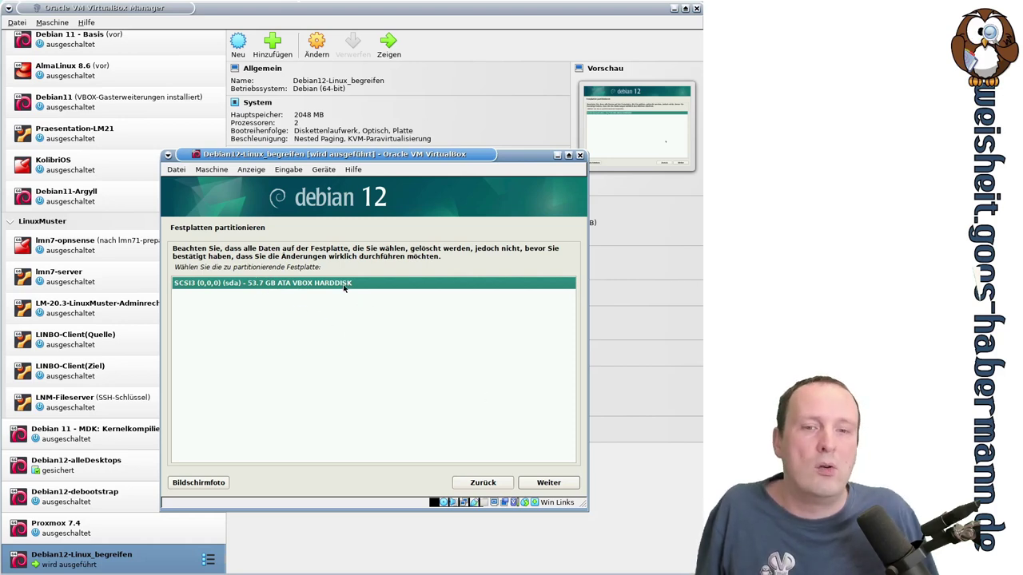
Select the SCSI3 (sda) 53.7 GB VBOX HARDDISK as the disk to partition.
click(559, 484)
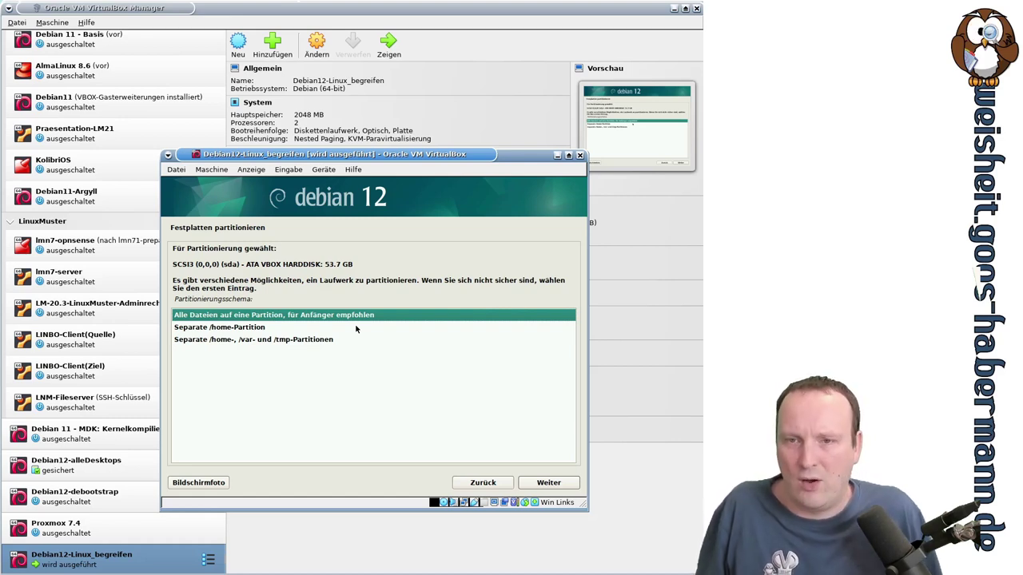
Choose the 'Alle Dateien auf eine Partition' scheme over the separate /home and /var/tmp layouts.
click(331, 331)
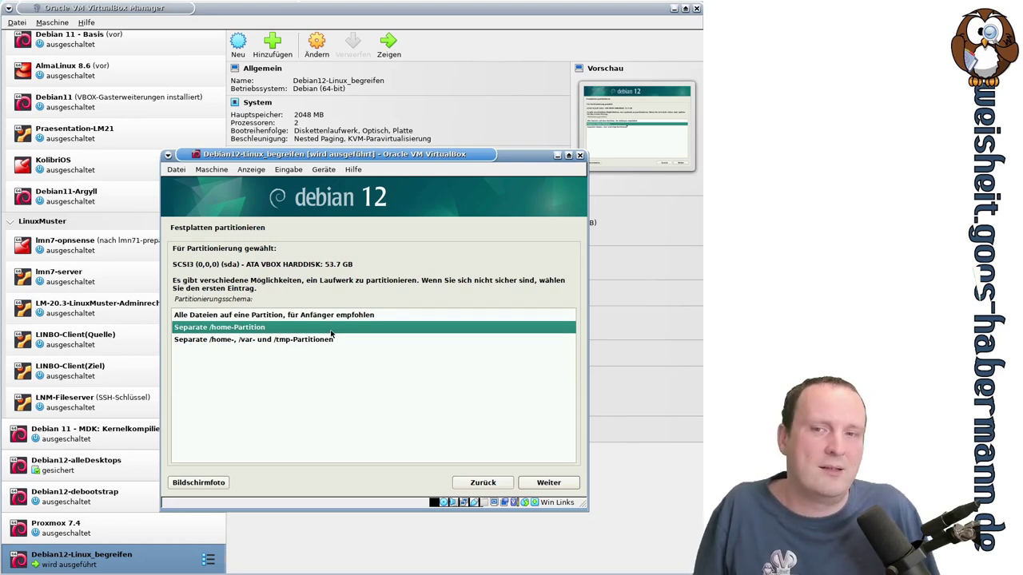
click(329, 339)
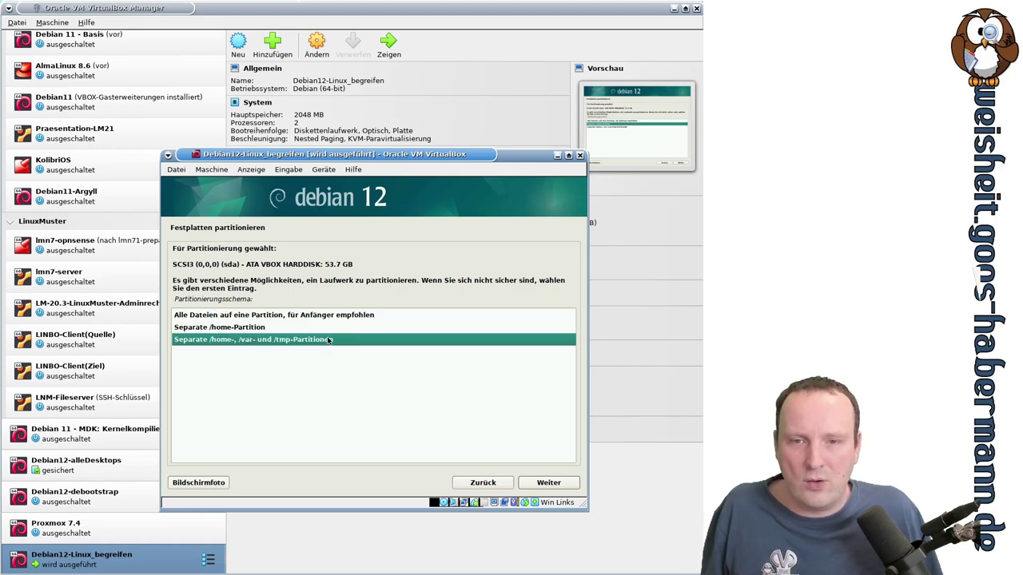
click(384, 317)
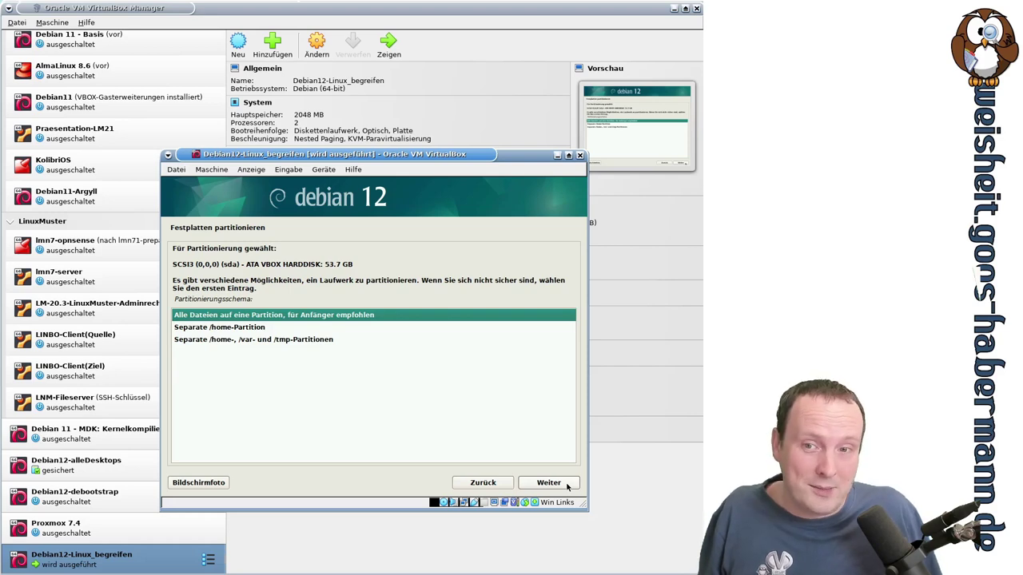
click(566, 484)
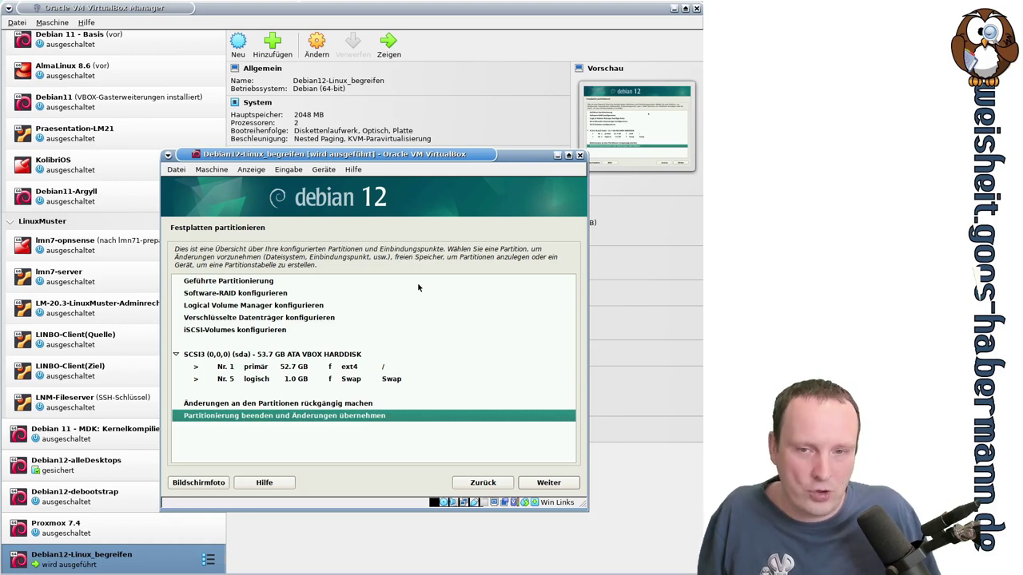
Check the 52.7 GB ext4 root and 1.0 GB swap partitions, then finish partitioning.
click(355, 370)
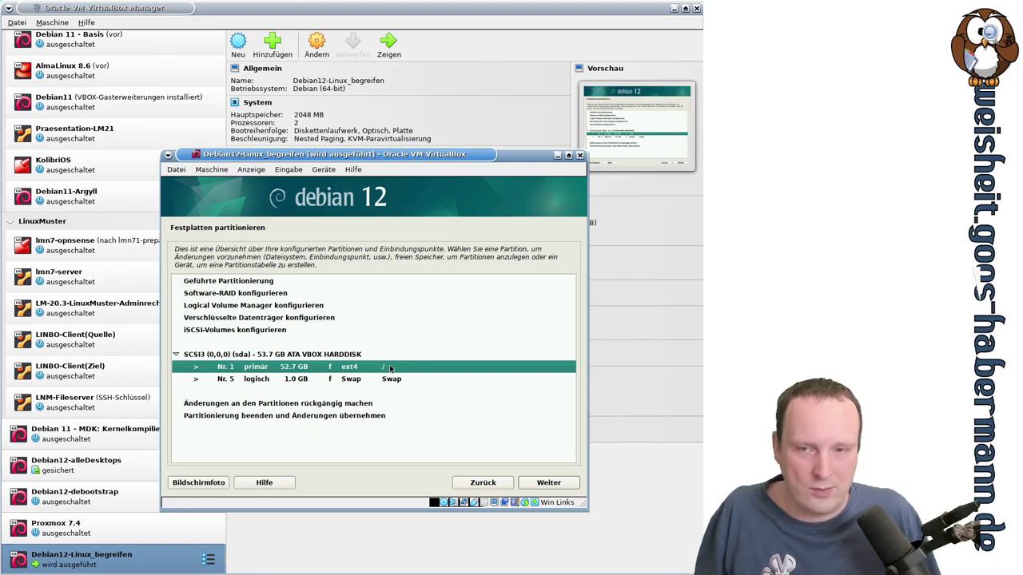
click(388, 379)
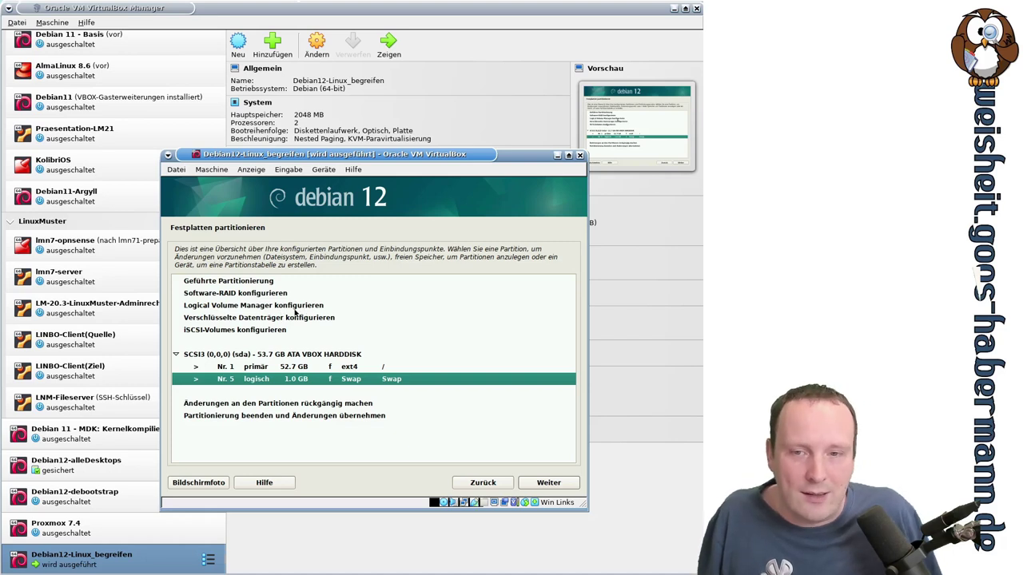
click(241, 416)
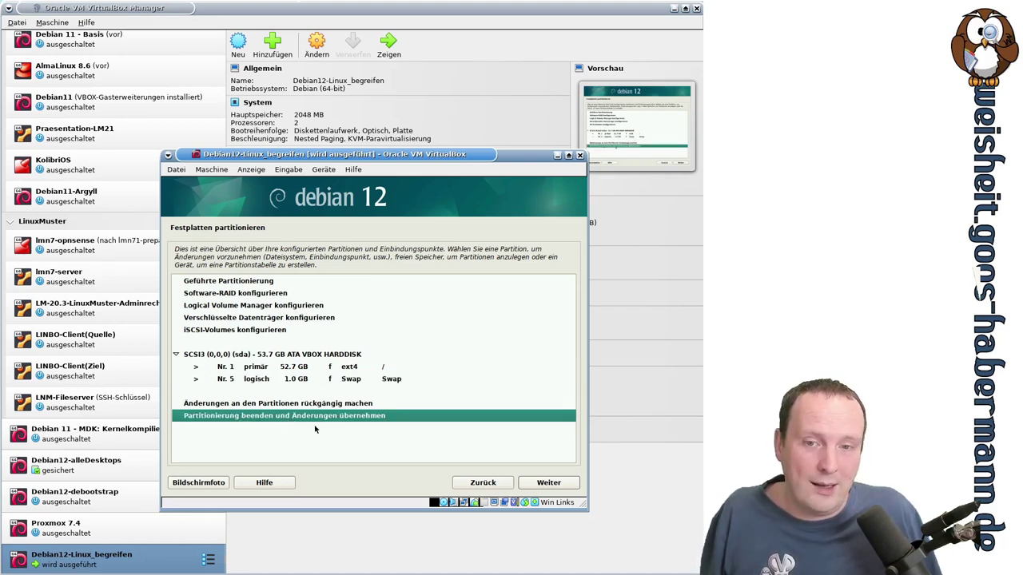
click(540, 485)
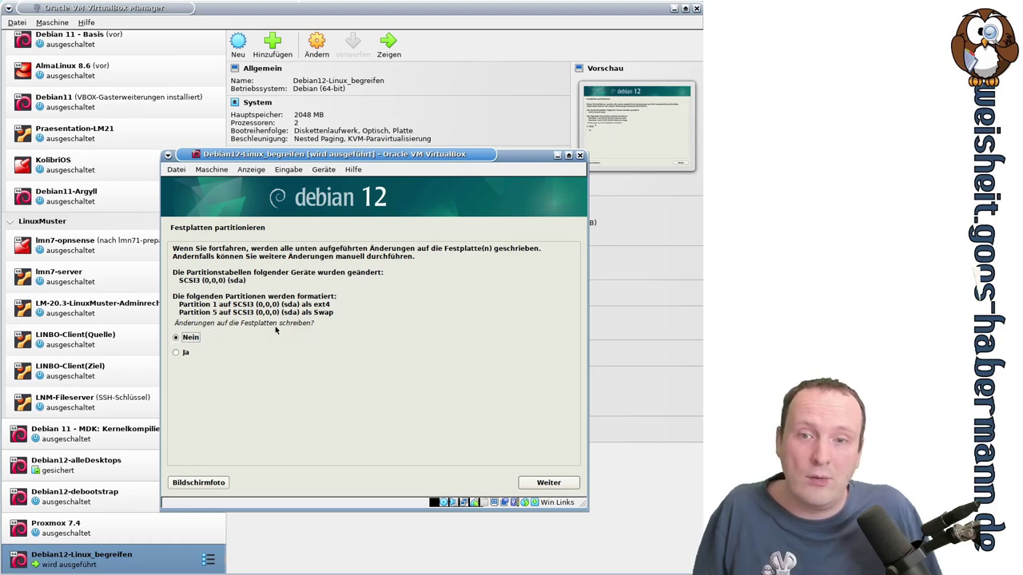
Answer 'Ja' to writing the partition changes to the disks.
click(189, 352)
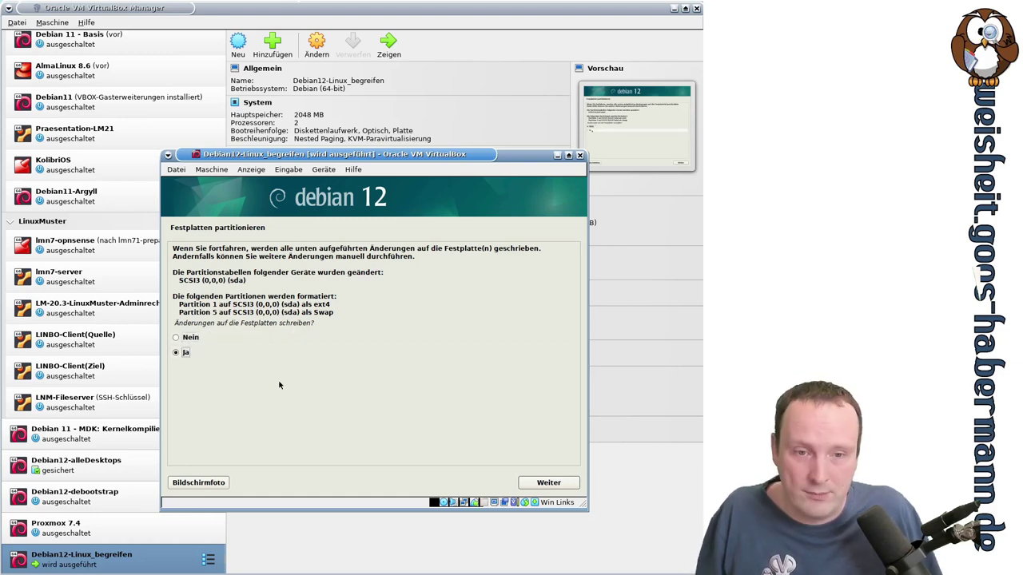
click(548, 483)
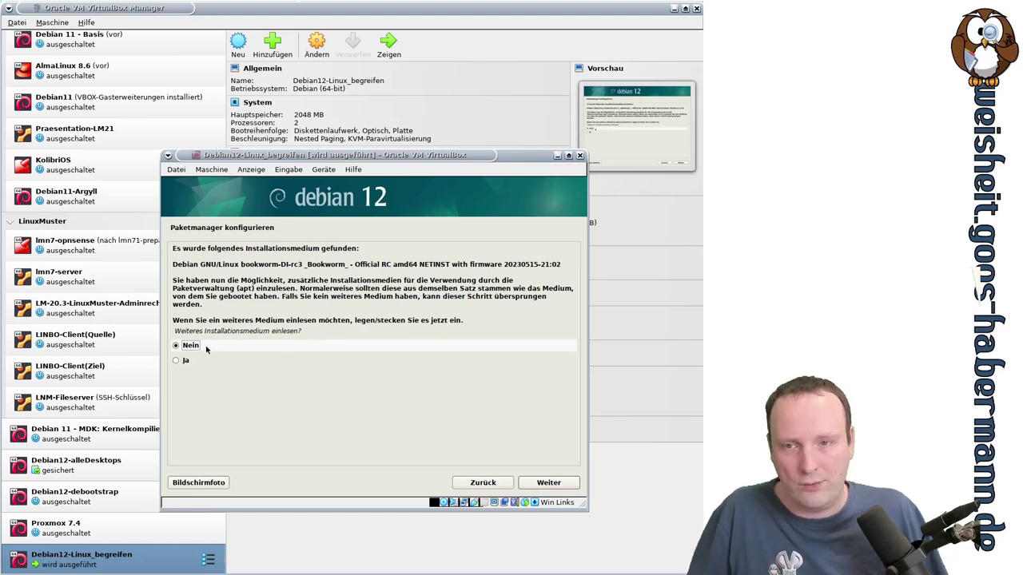
Keep 'Nein' for scanning another installation medium and continue.
click(569, 485)
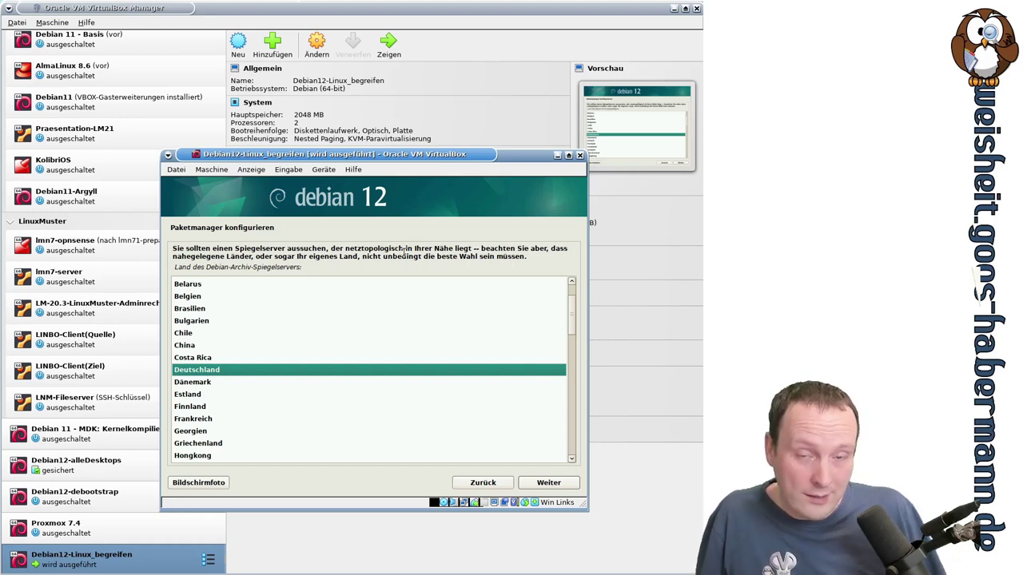
Keep Deutschland as the mirror country and deb.debian.org as the archive mirror.
click(549, 485)
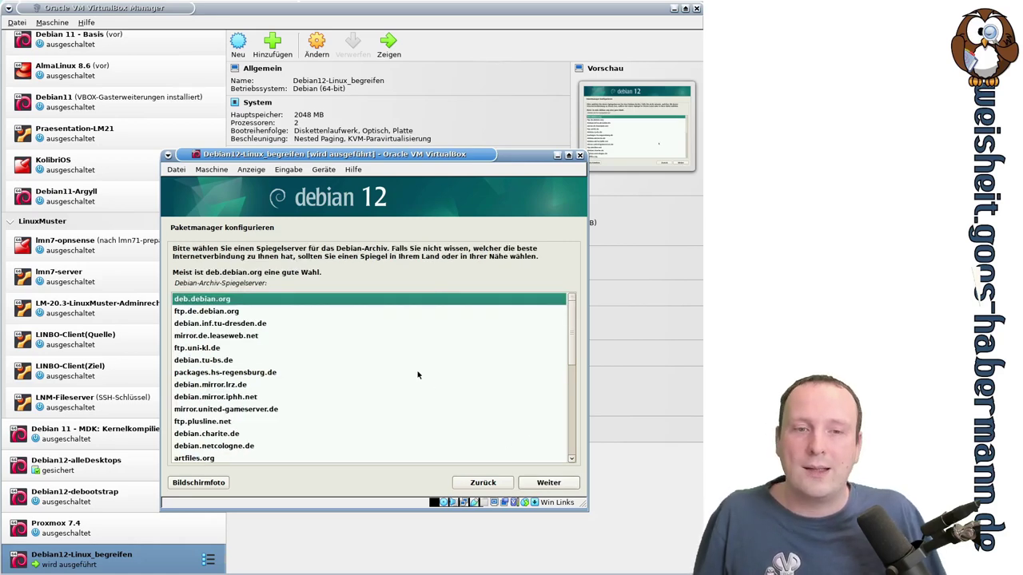
scroll(423, 377, down, 10)
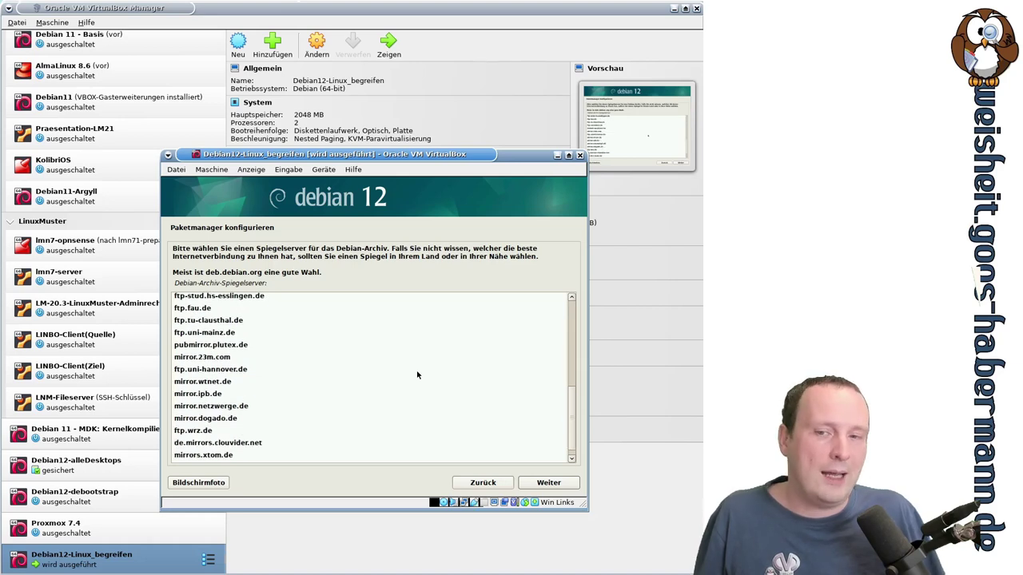
scroll(417, 374, down, 1)
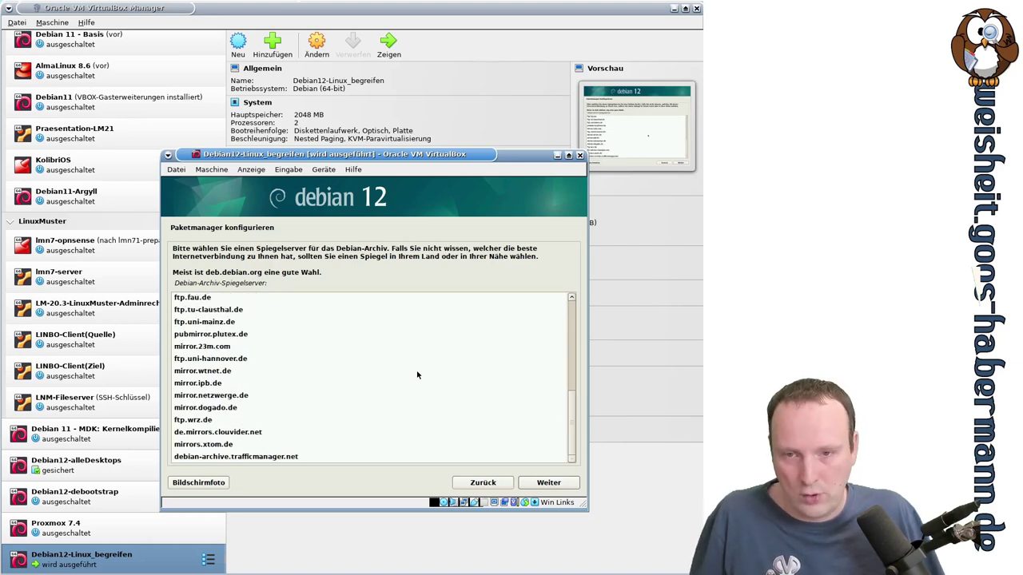
scroll(416, 375, up, 12)
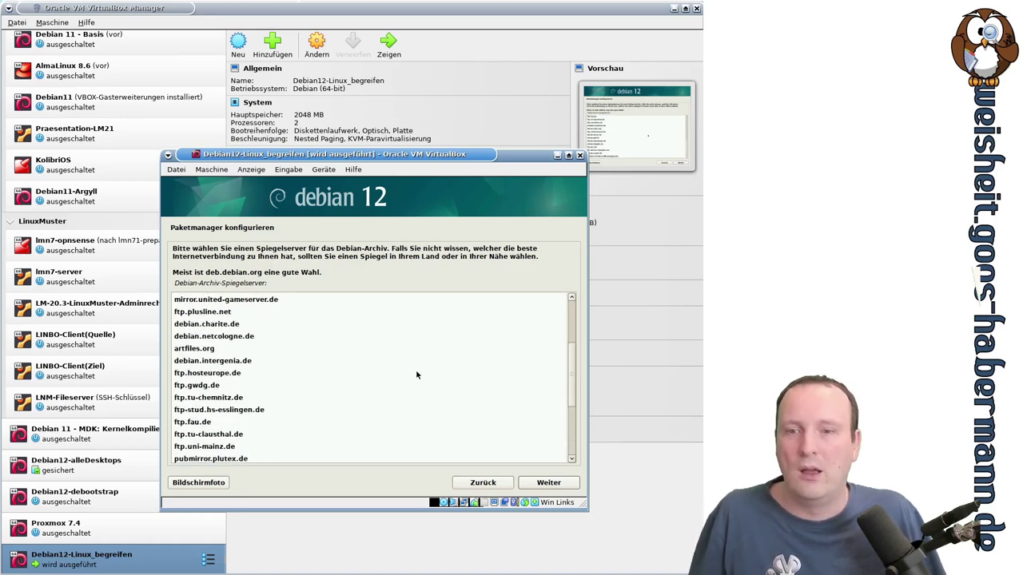
scroll(415, 374, up, 2)
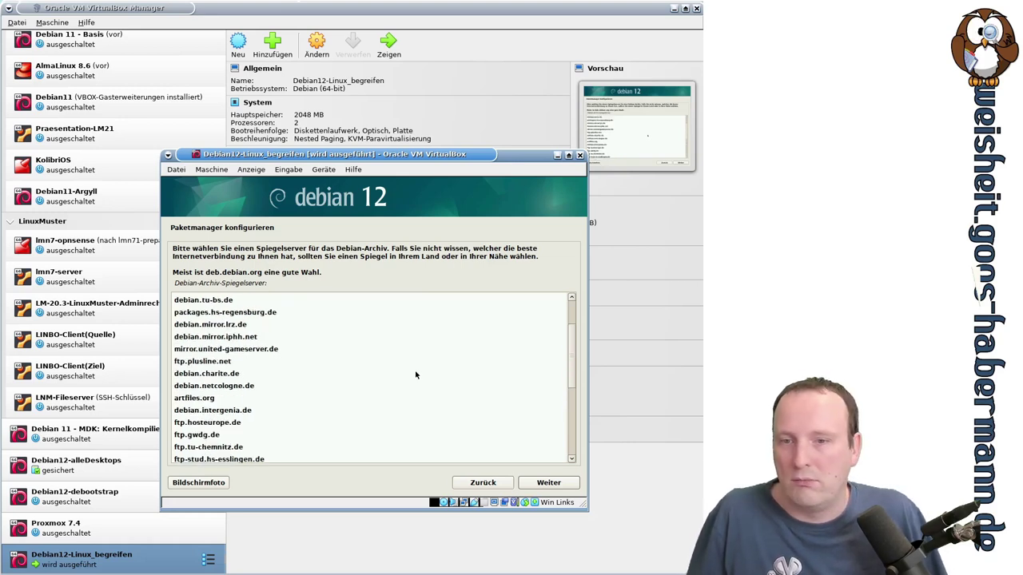
scroll(416, 375, down, 4)
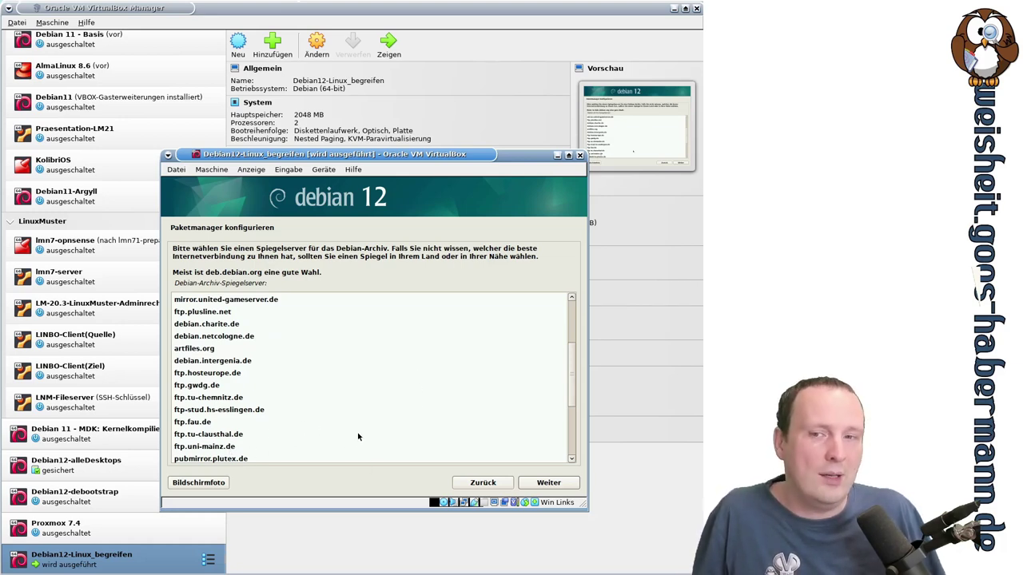
scroll(359, 429, up, 3)
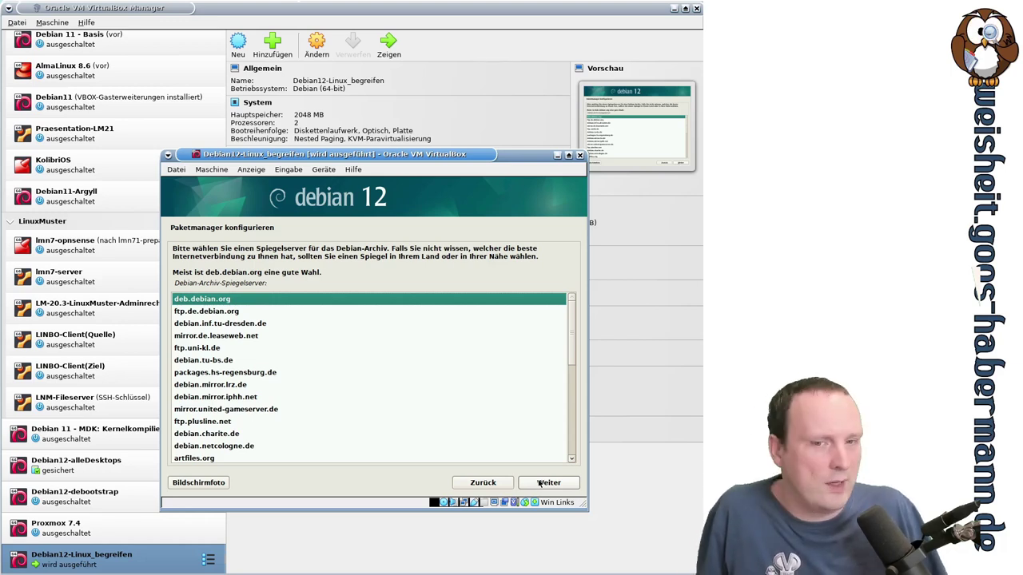
click(539, 484)
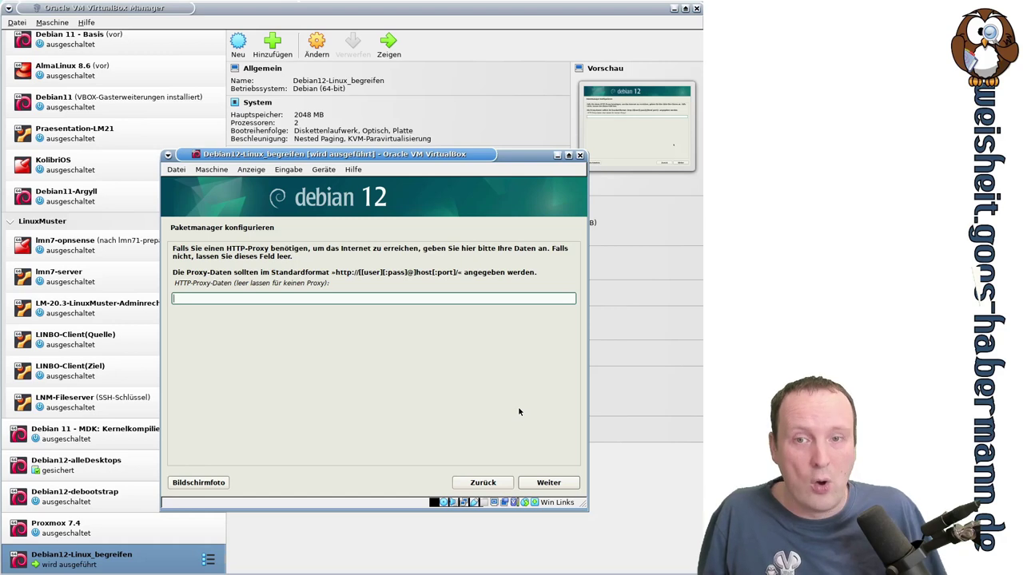
Leave the HTTP-Proxy-Daten field blank and continue.
click(575, 485)
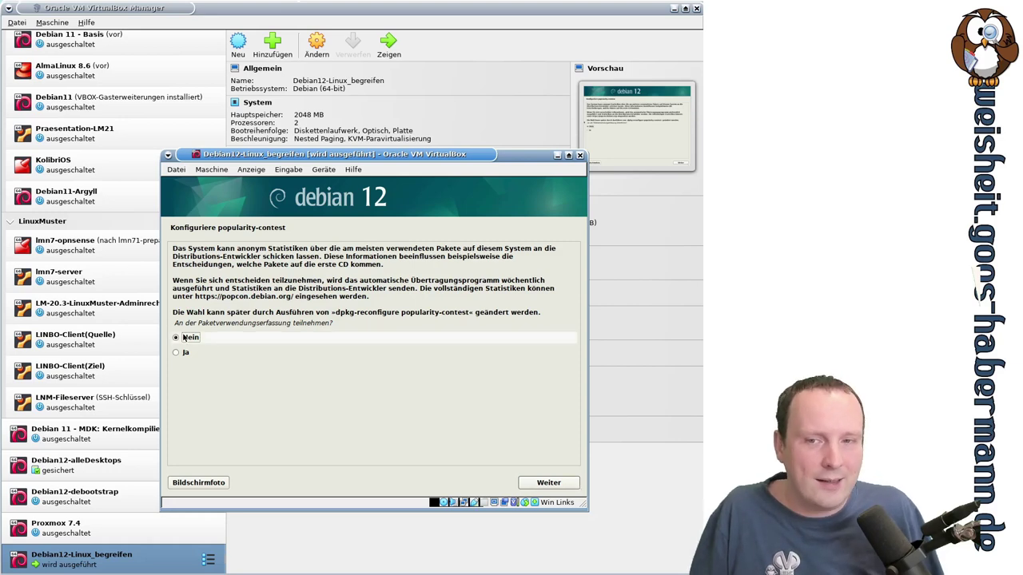
Keep 'Nein' for the popularity-contest survey and continue.
click(546, 484)
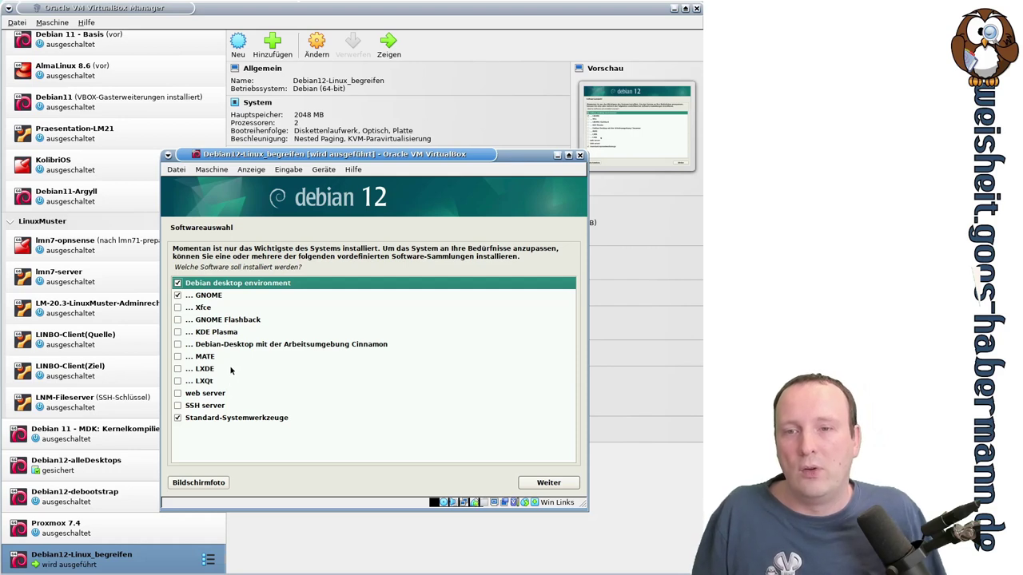
Swap GNOME for the Xfce desktop, add SSH server, and continue to install the software.
click(177, 295)
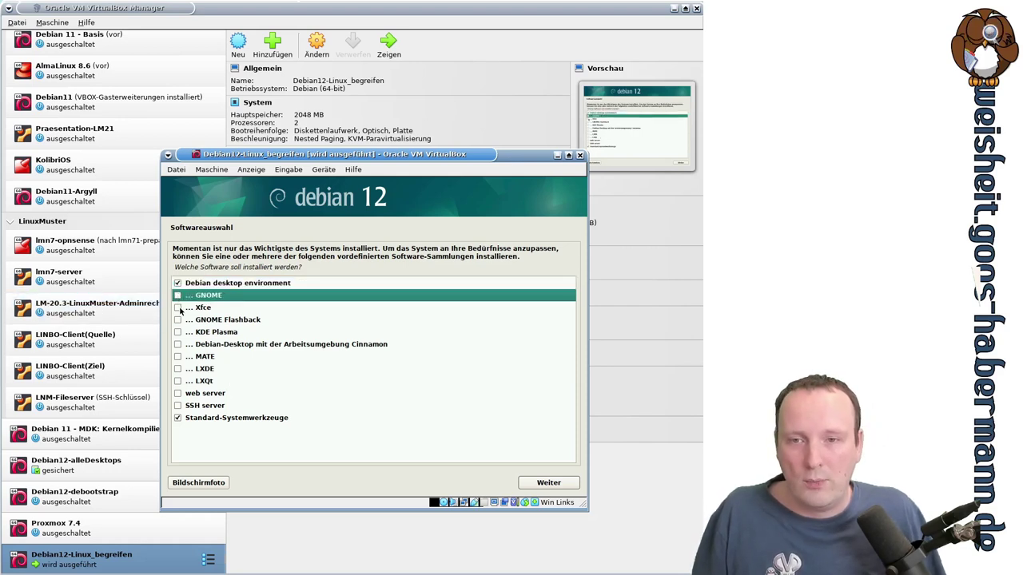
click(177, 307)
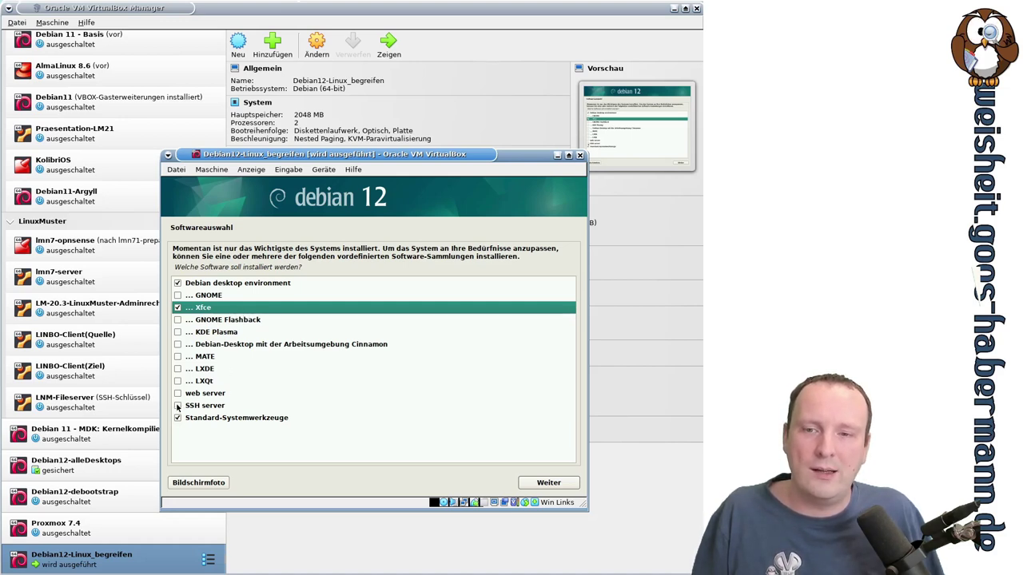
click(178, 407)
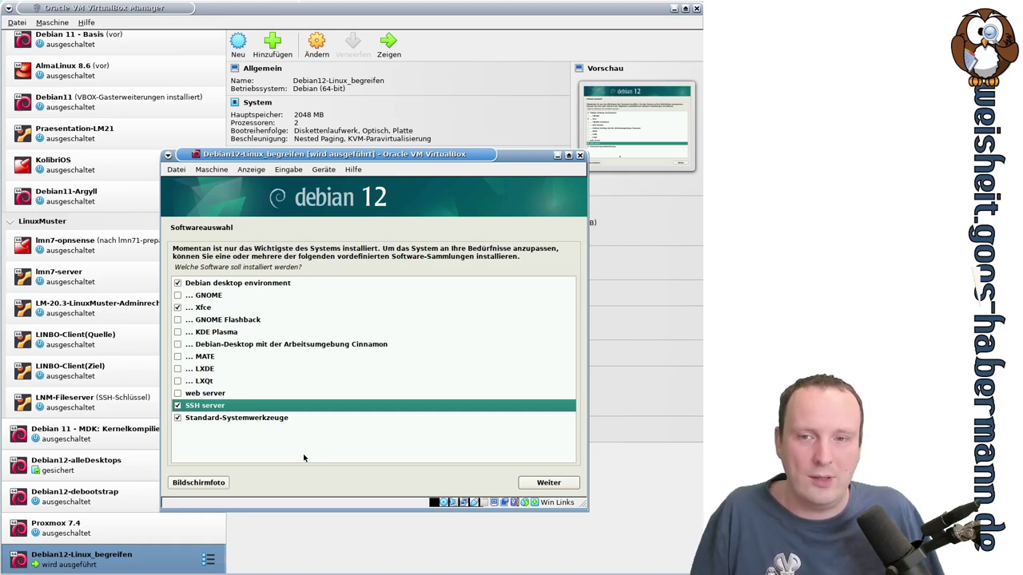
click(548, 483)
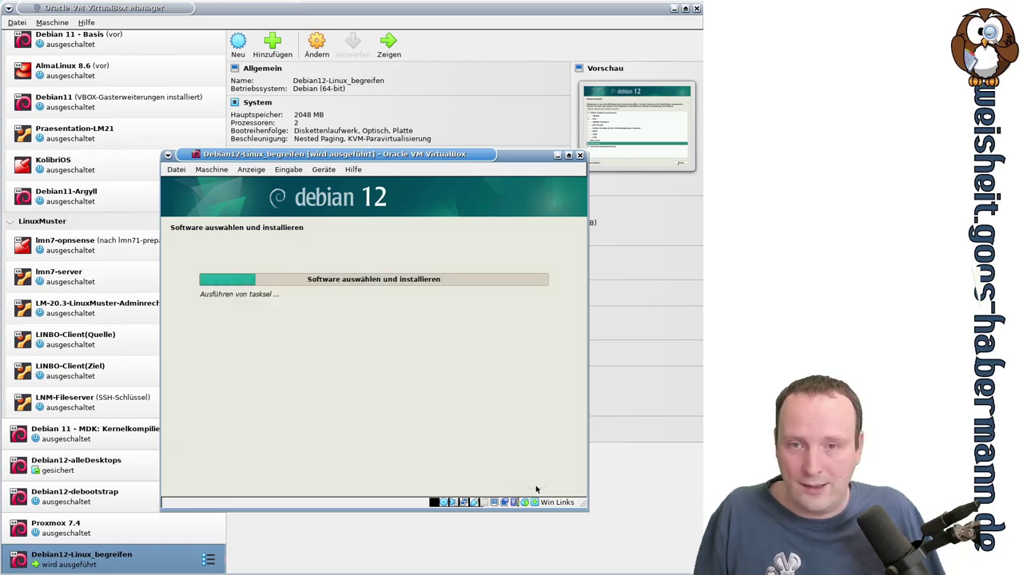
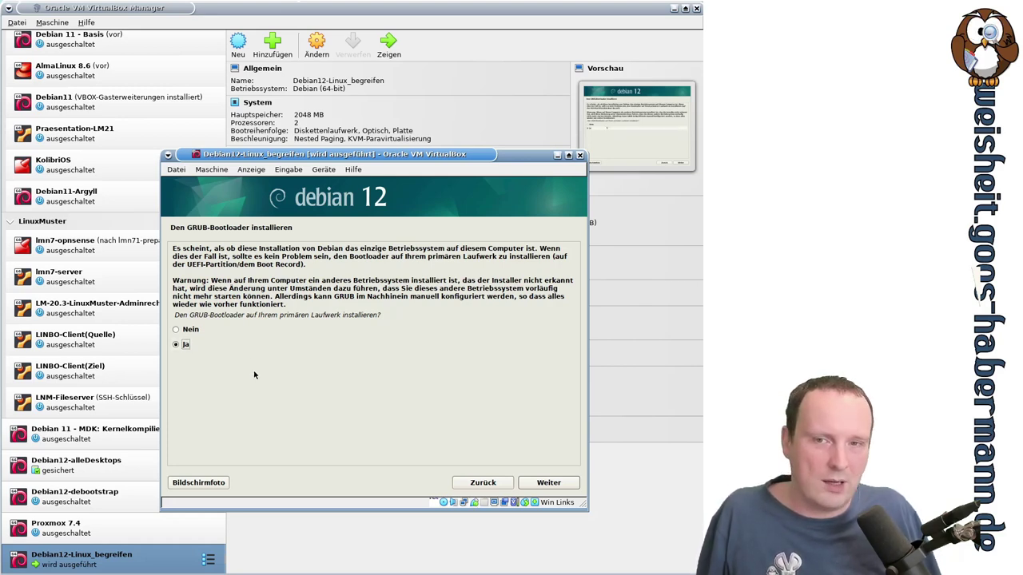
Install the GRUB boot loader on the primary drive, choosing /dev/sda as the boot device.
click(548, 483)
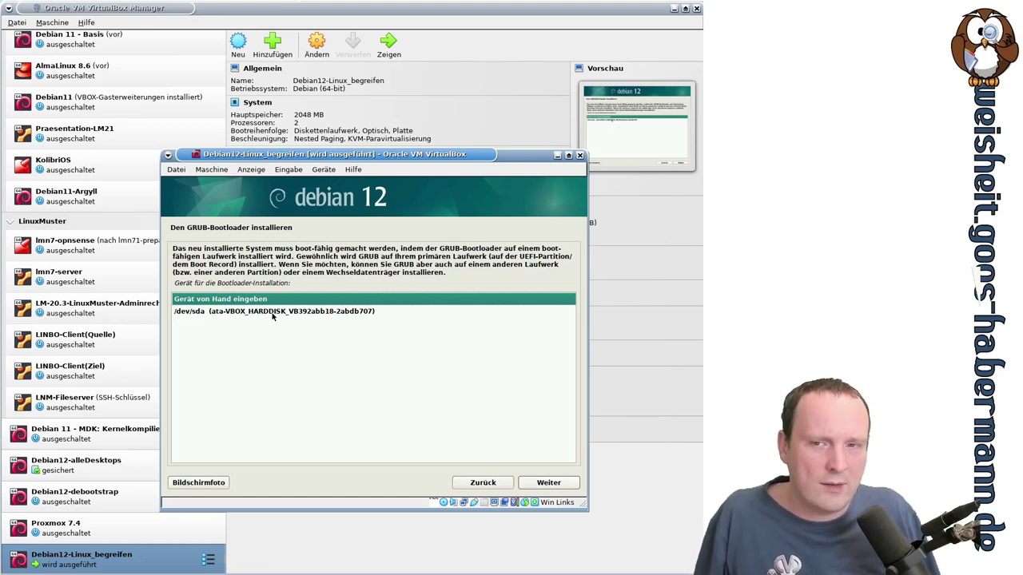
click(273, 313)
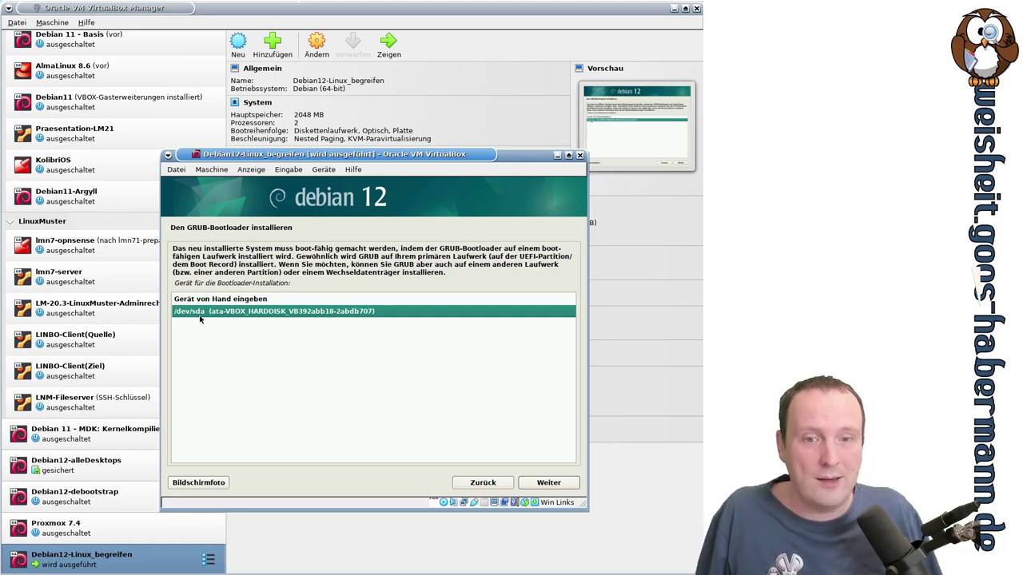
click(560, 488)
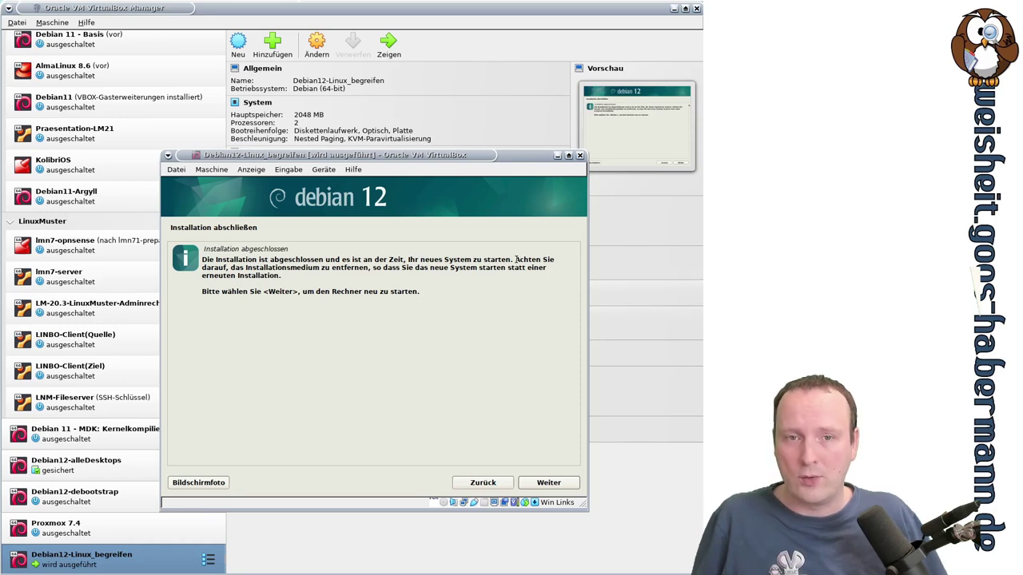
Confirm the 'Installation abgeschlossen' page with Weiter to finish and restart the Debian guest.
click(492, 190)
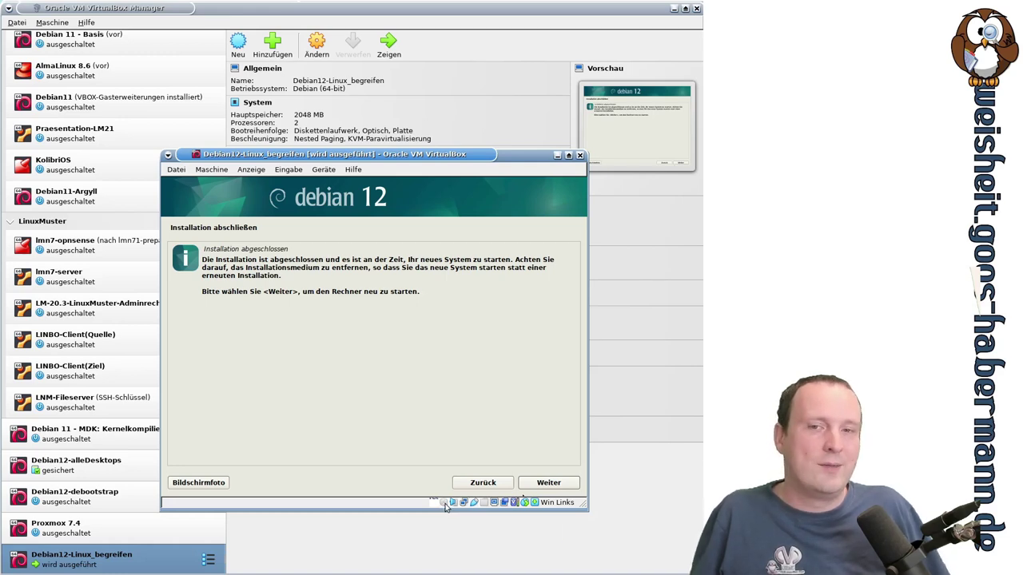
mouse_move(447, 507)
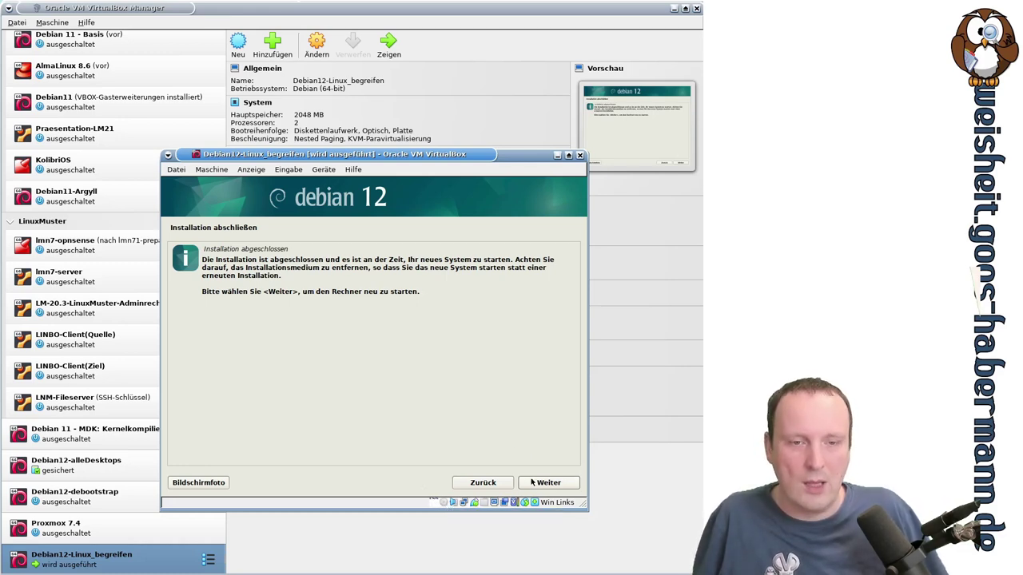
click(565, 486)
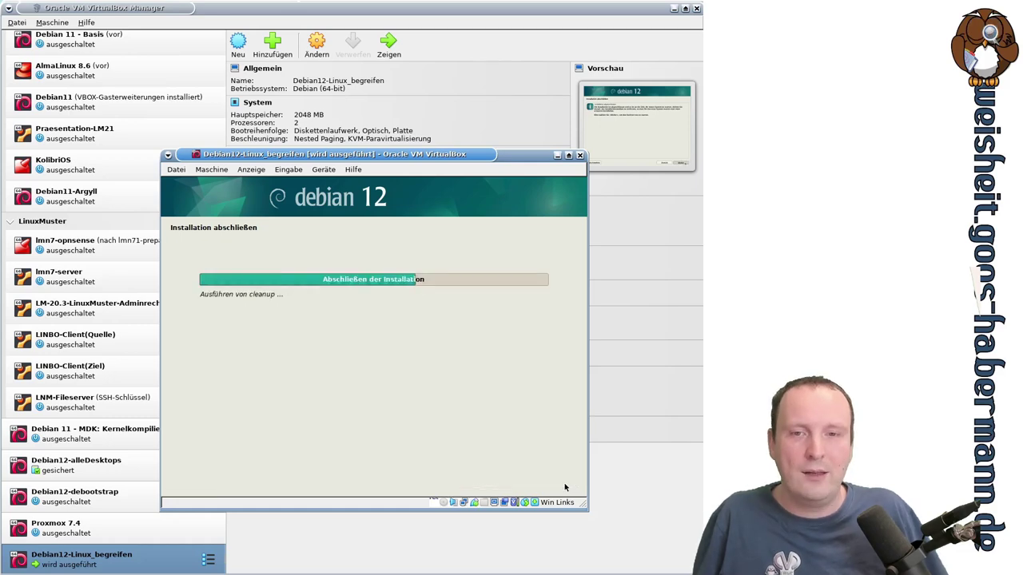